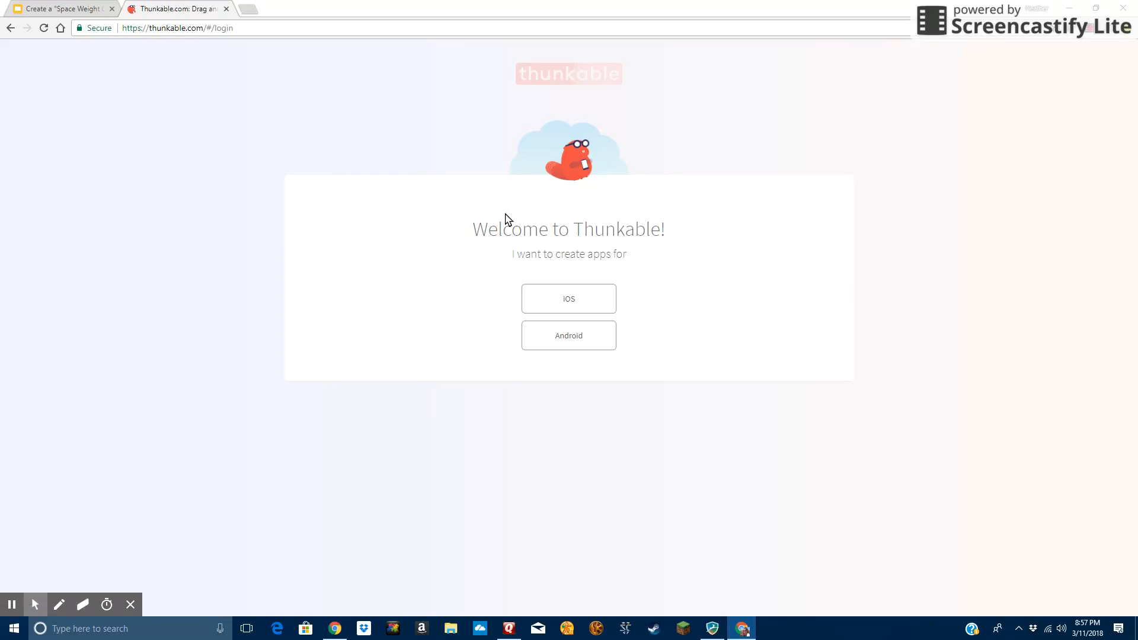
# Choose to create Android apps and sign in with the existing Google account, entering the account password
pyautogui.click(602, 347)
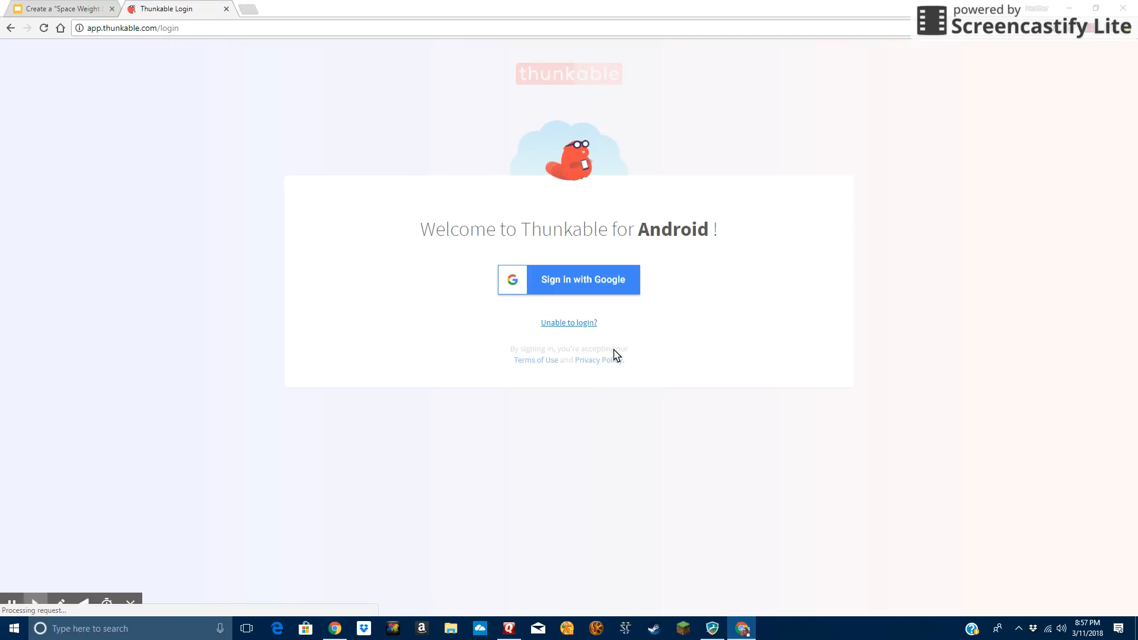
pyautogui.click(568, 289)
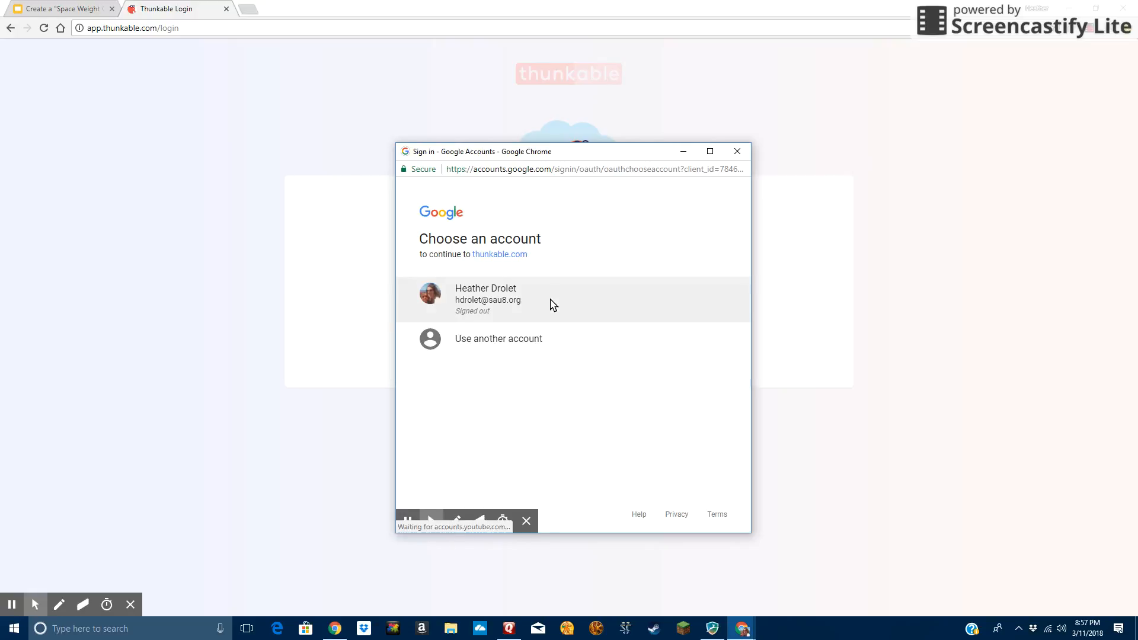
pyautogui.click(477, 300)
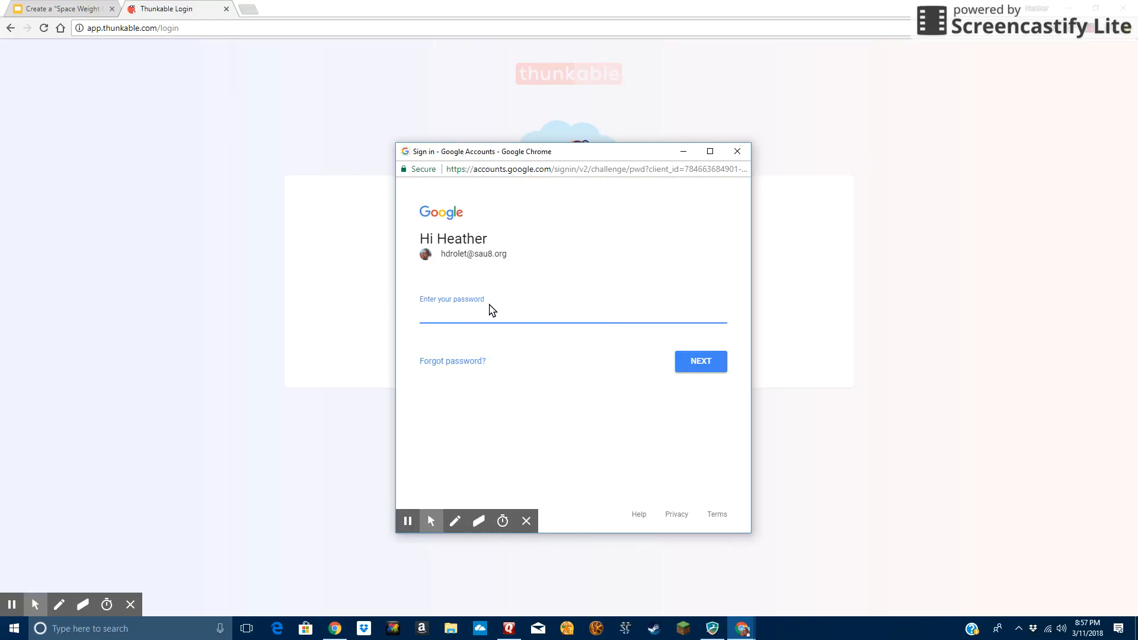
pyautogui.write('••••')
pyautogui.press('Return')
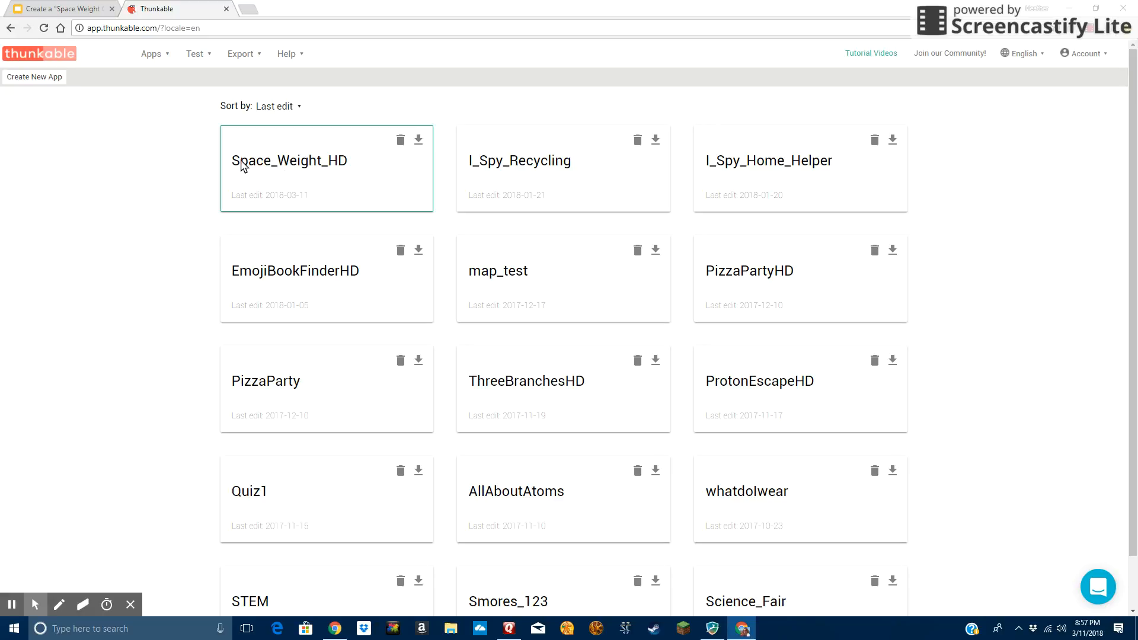
# Open the existing Space_Weight_HD app project
pyautogui.click(26, 83)
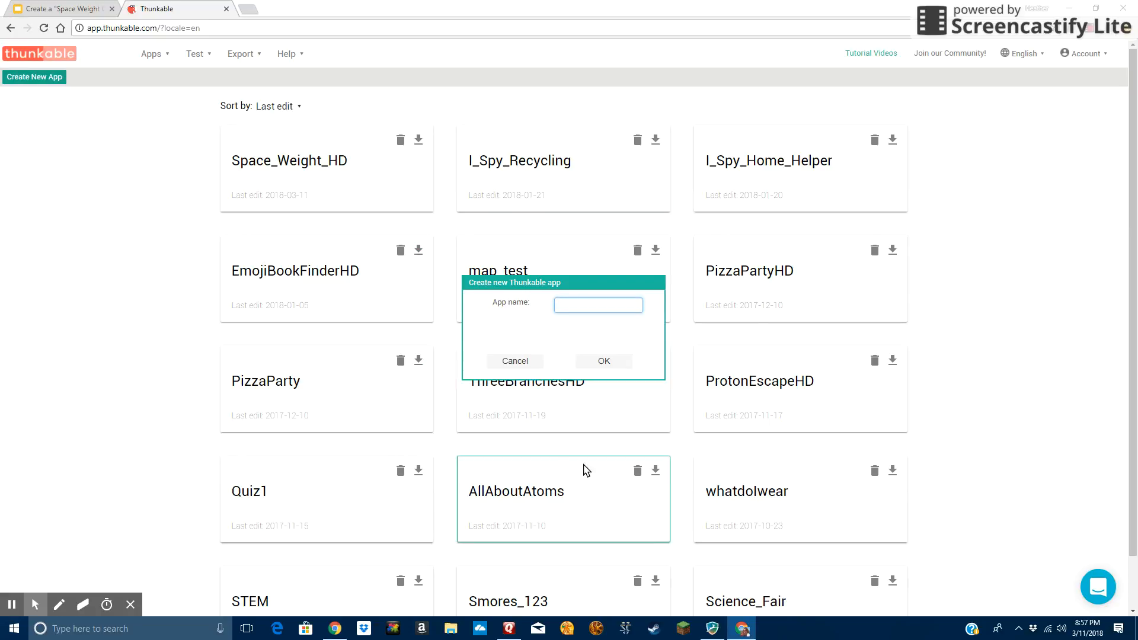
pyautogui.click(515, 362)
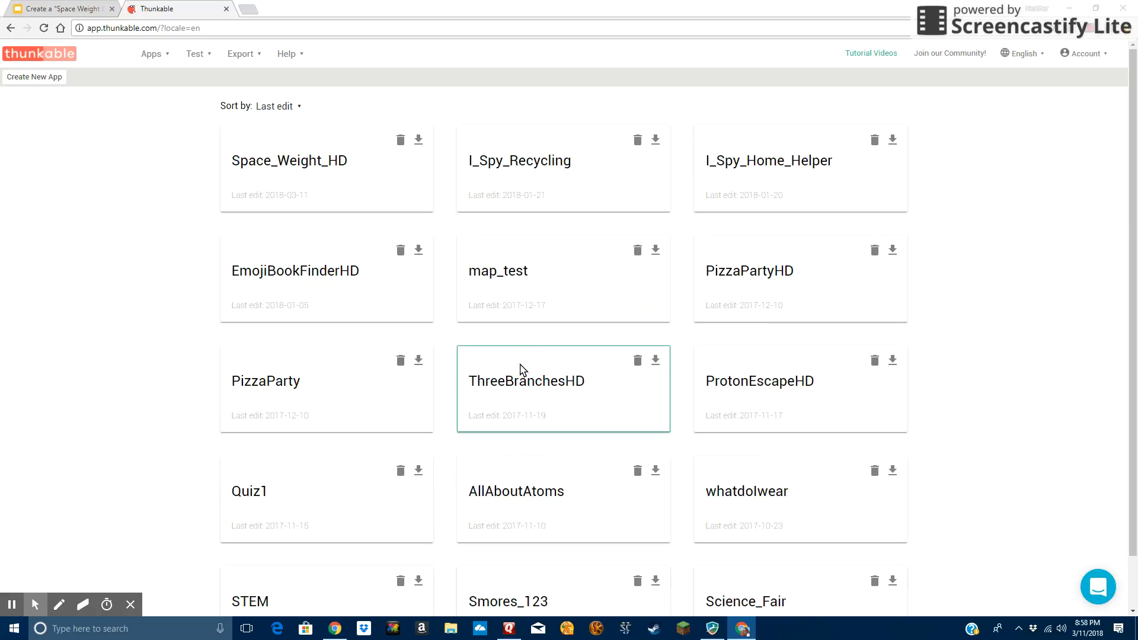
pyautogui.click(286, 166)
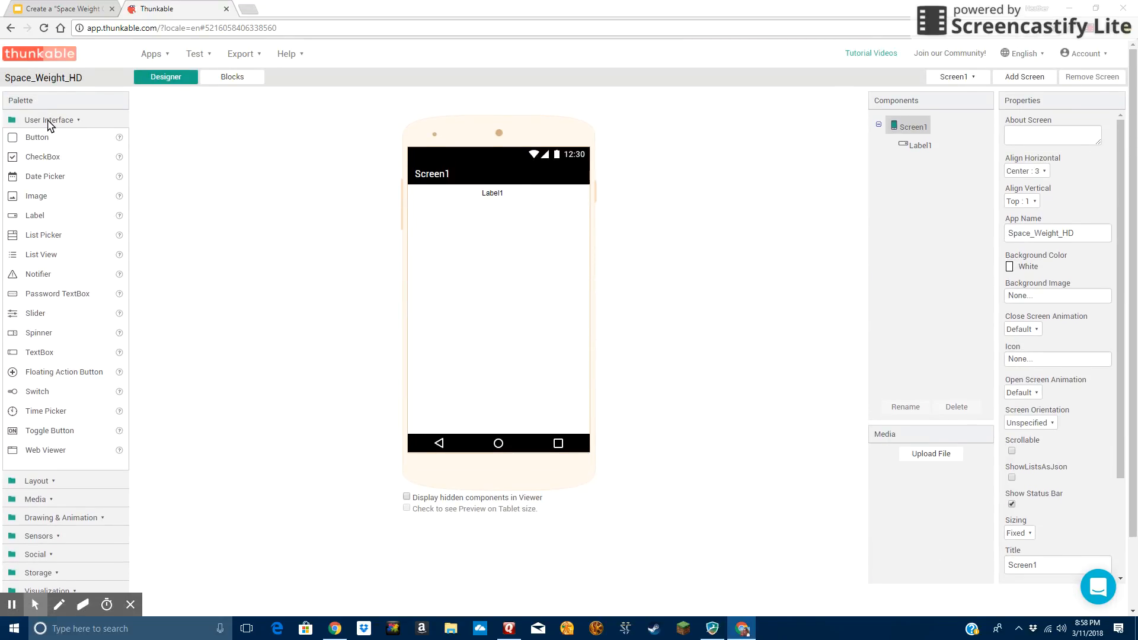
# Delete the existing label from Screen1 and confirm its removal
pyautogui.click(49, 121)
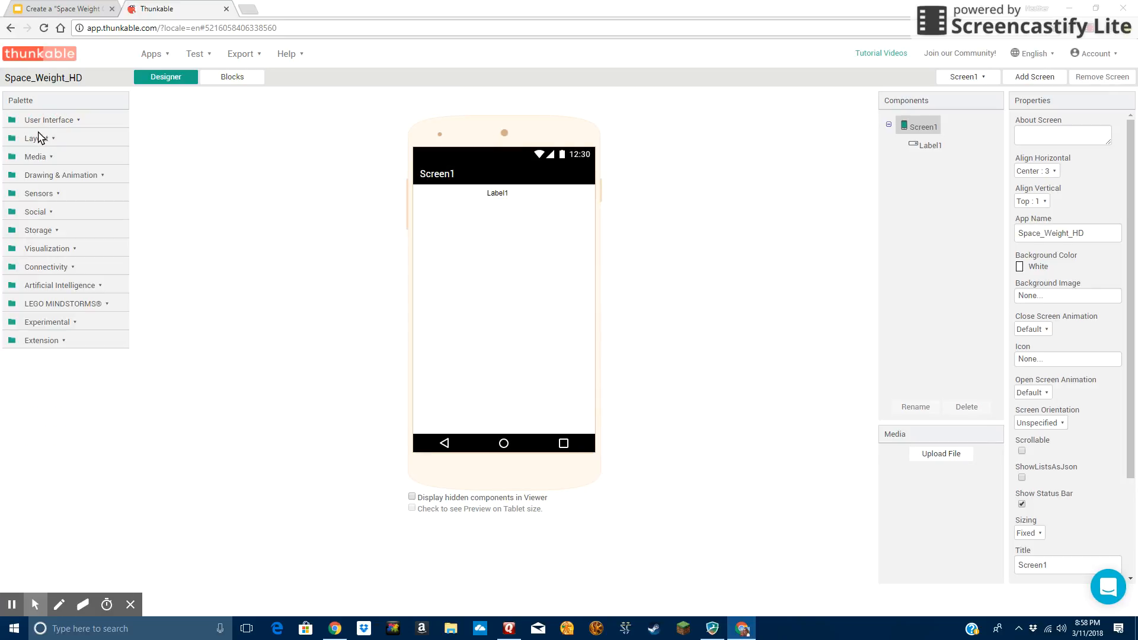
pyautogui.click(498, 194)
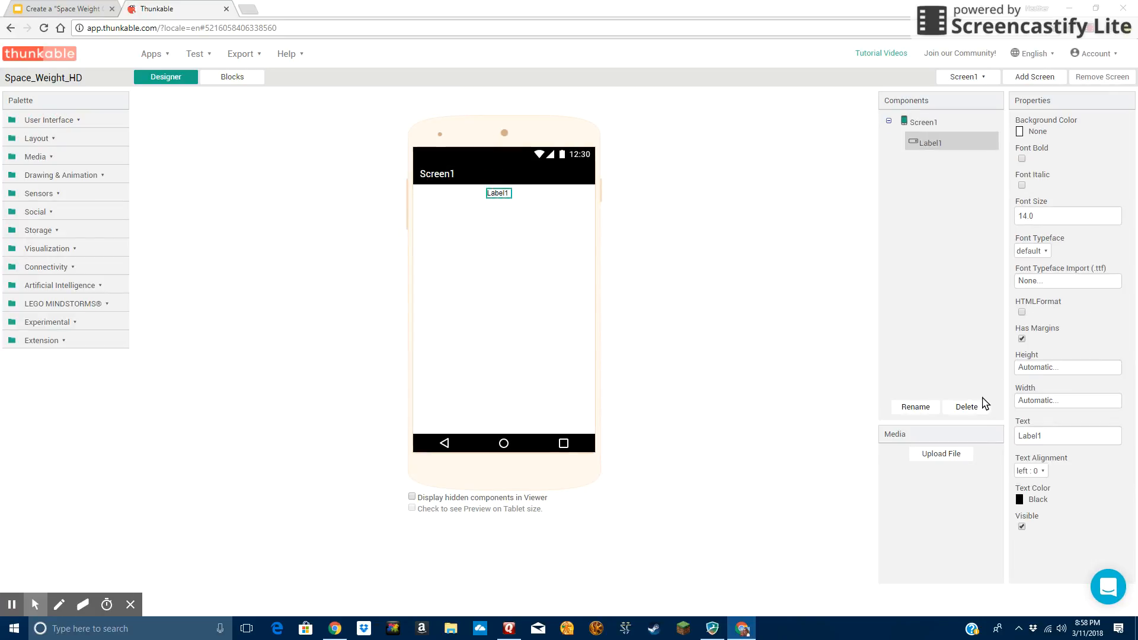
pyautogui.click(968, 407)
pyautogui.click(630, 352)
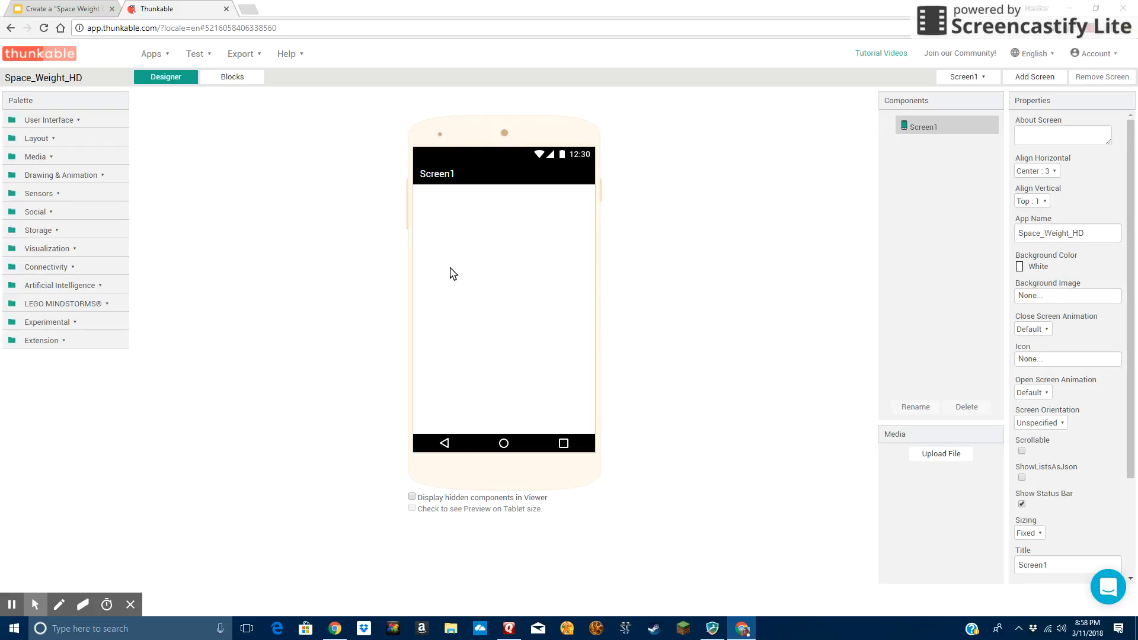
# Add a label at the top of Screen1 with the text "Gravitational pull on Earth = 1g. This means that"
pyautogui.click(59, 120)
pyautogui.click(50, 8)
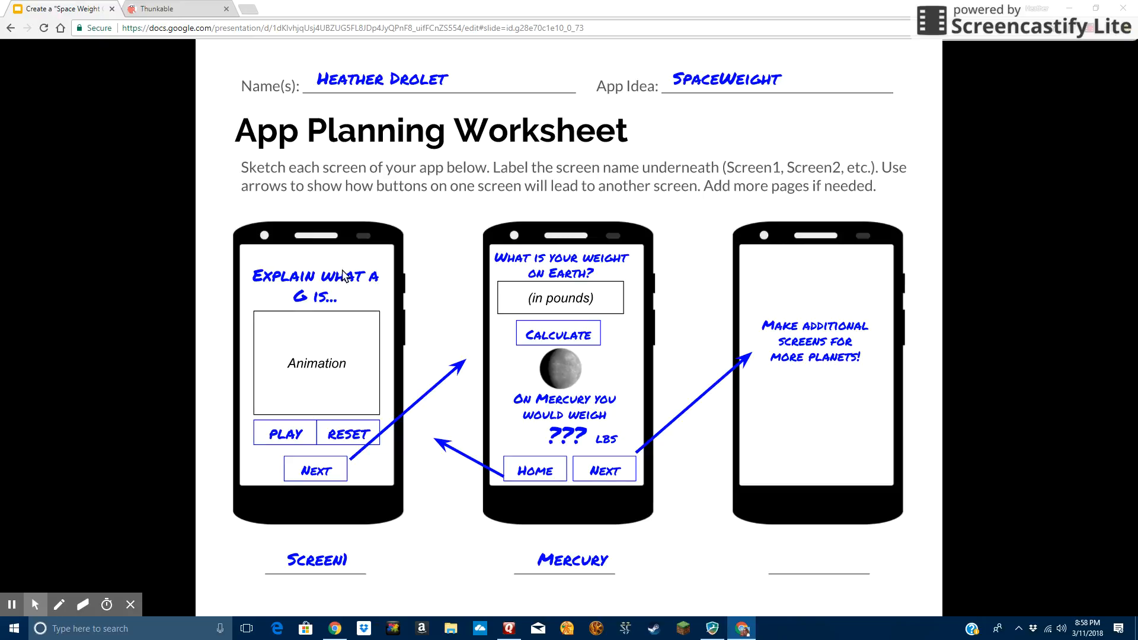
pyautogui.click(168, 12)
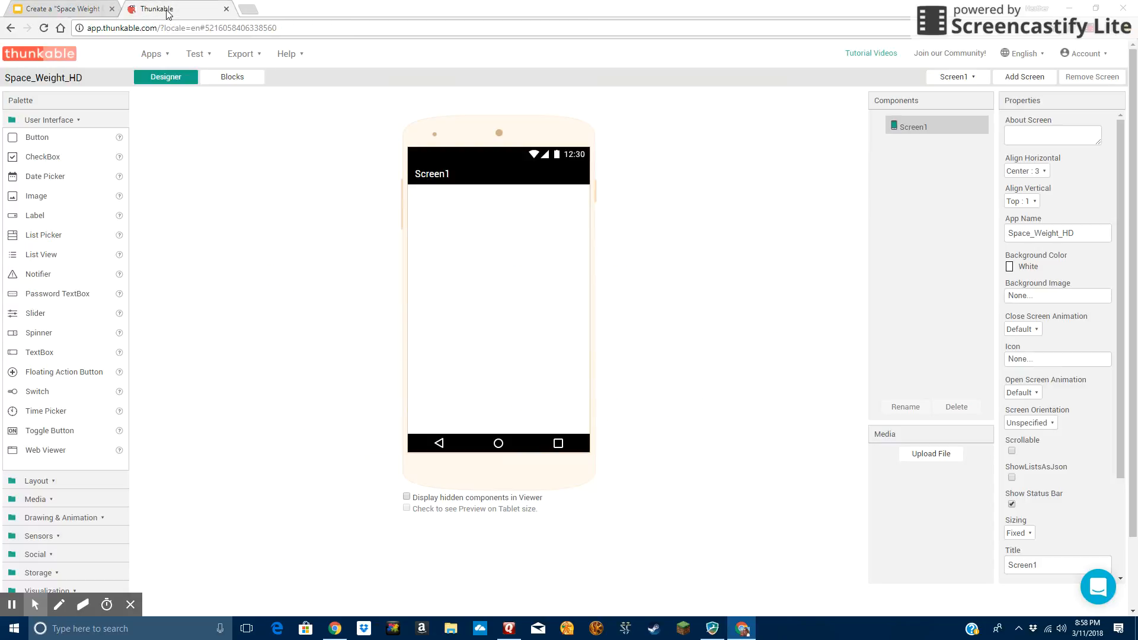
pyautogui.moveTo(39, 215); pyautogui.dragTo(509, 205)
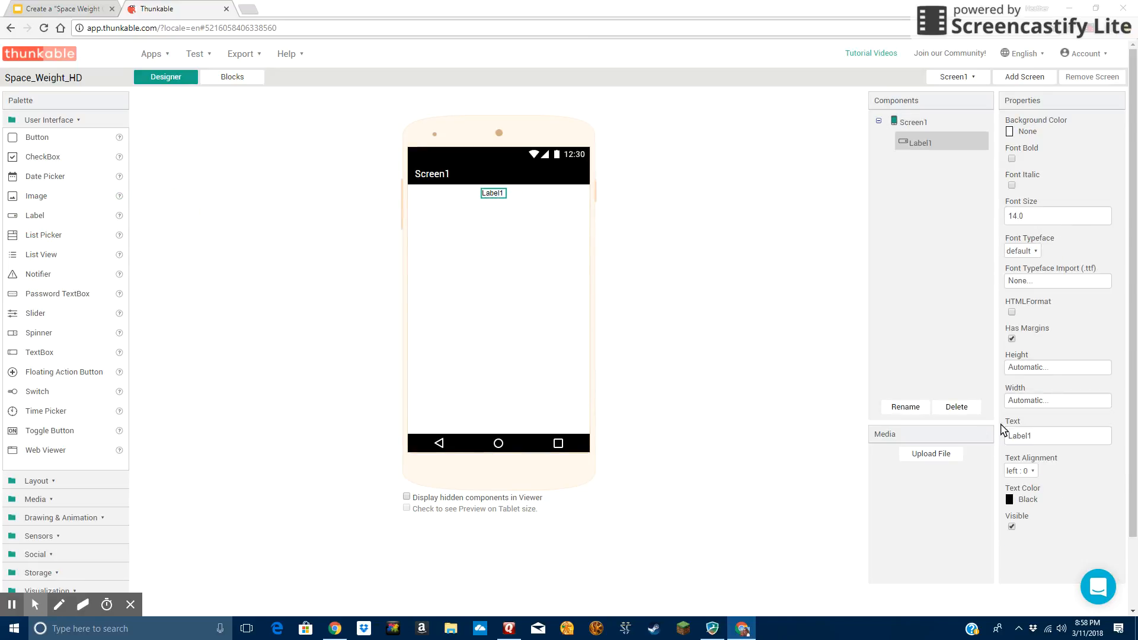
pyautogui.click(1039, 437)
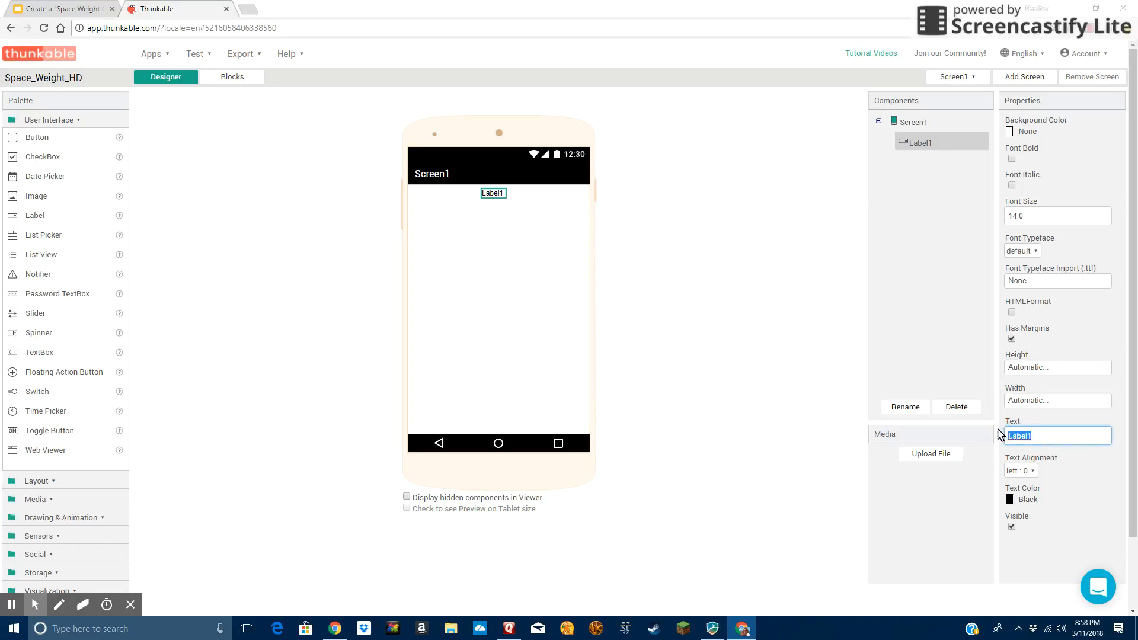
pyautogui.write('Gravitational pull on Ear')
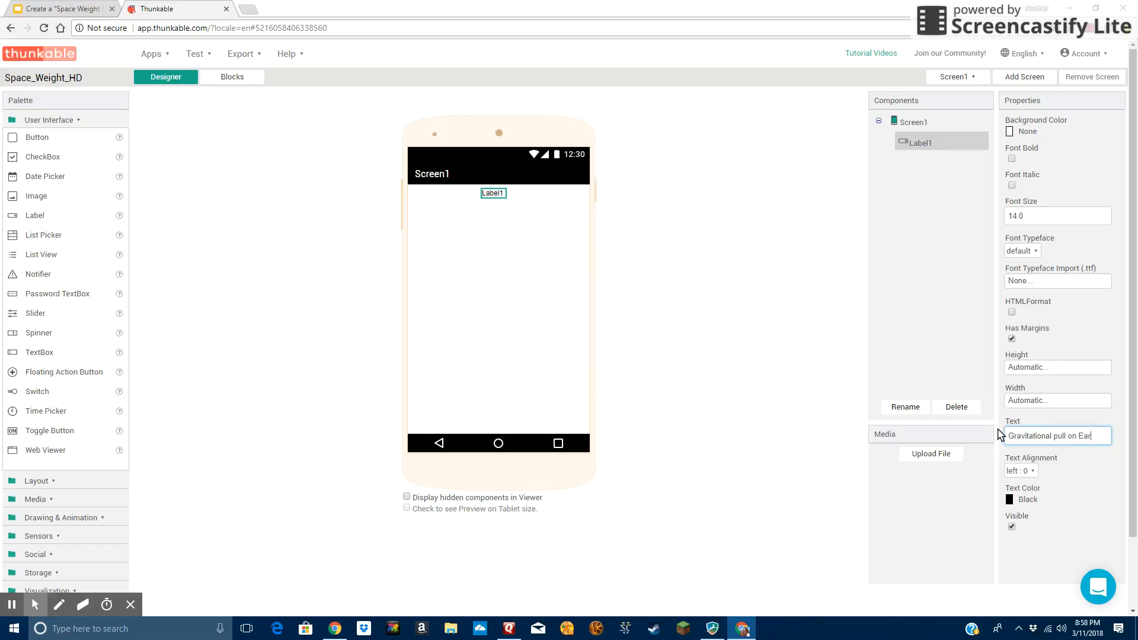
pyautogui.write('1g. This means that')
# Consult the presentation's gravity notes and extend the label text with "objects fall toward Earth at a rate of 9.8 meters per second (also known as 1g)."
pyautogui.click(66, 9)
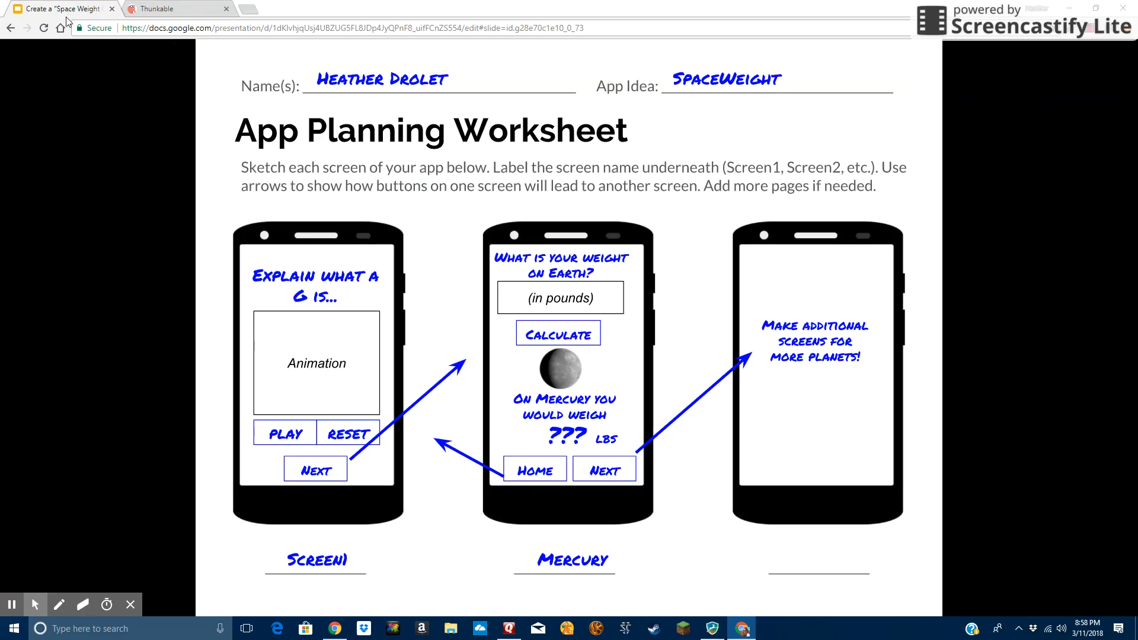
pyautogui.click(442, 251)
pyautogui.click(442, 251)
pyautogui.press('Left')
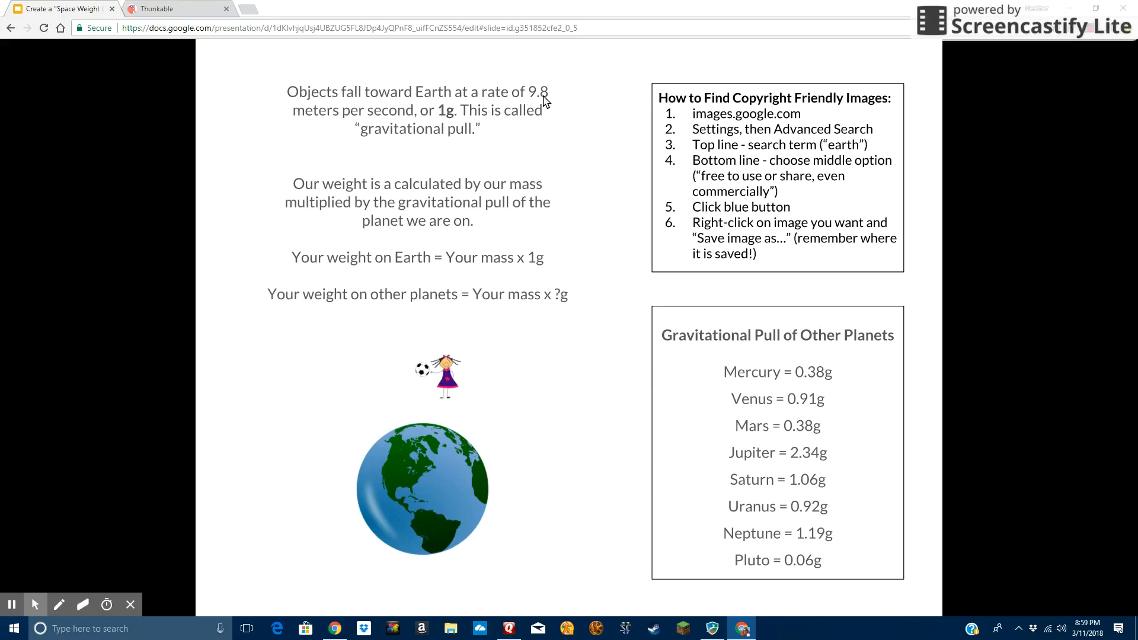
pyautogui.click(186, 14)
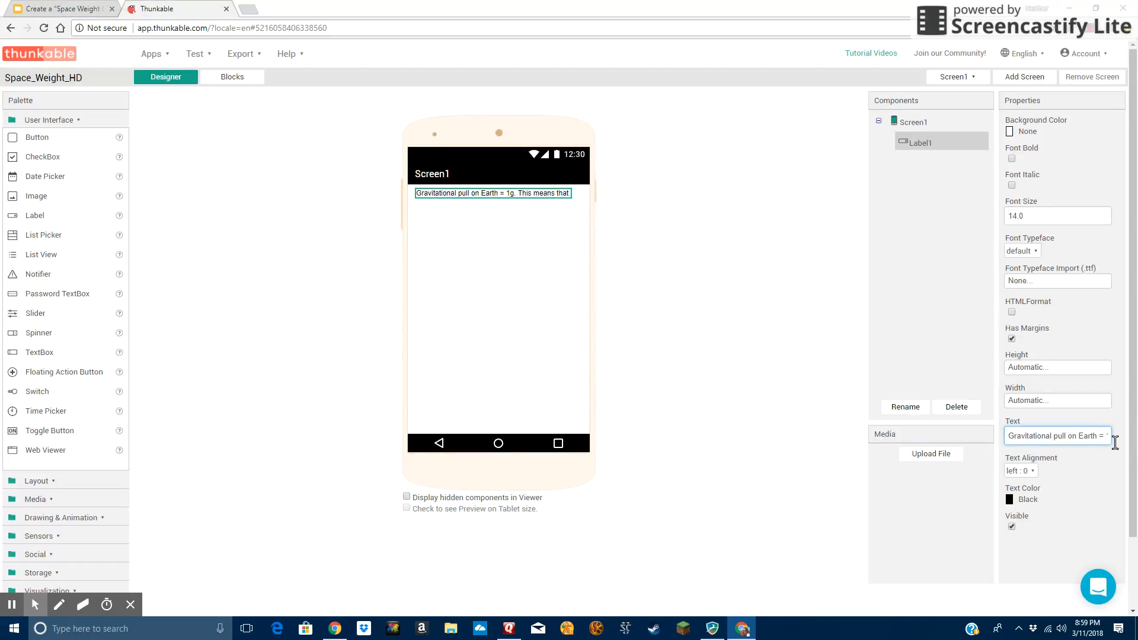
pyautogui.press('Right')
pyautogui.press('Right')
pyautogui.press('Right')
pyautogui.press('Right')
pyautogui.press('Right')
pyautogui.press('Right')
pyautogui.press('Right')
pyautogui.press('Right')
pyautogui.press('Right')
pyautogui.press('Right')
pyautogui.press('Right')
pyautogui.press('Right')
pyautogui.press('Right')
pyautogui.press('Right')
pyautogui.press('Right')
pyautogui.press('Right')
pyautogui.press('Right')
pyautogui.press('Right')
pyautogui.press('Right')
pyautogui.press('Right')
pyautogui.write('obje')
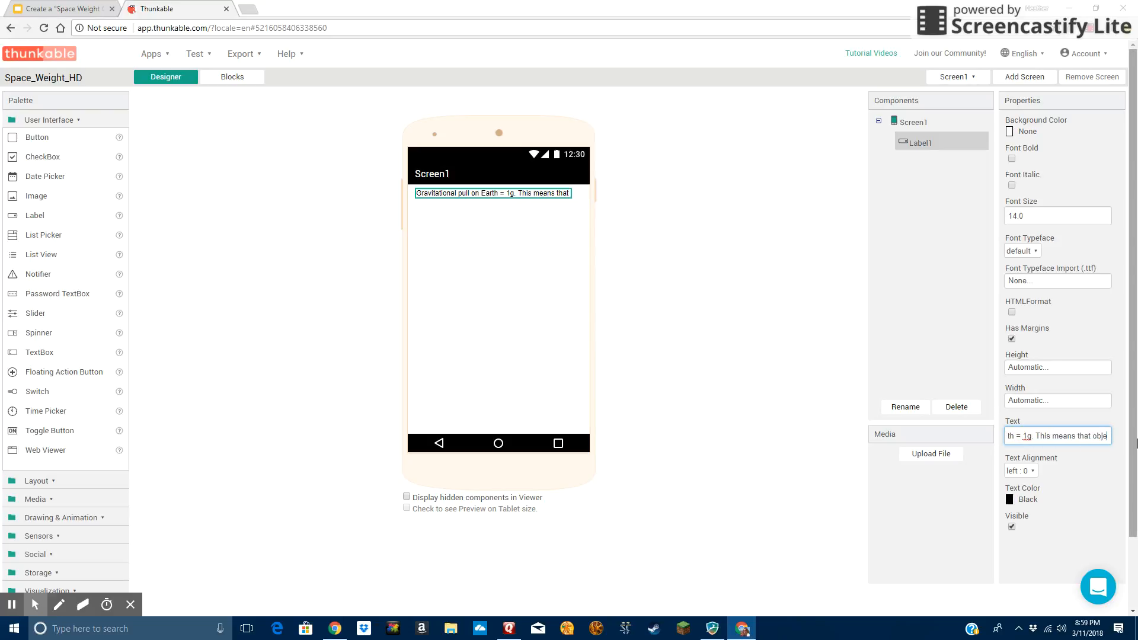
pyautogui.write('cts fall toward Earth at a rate of')
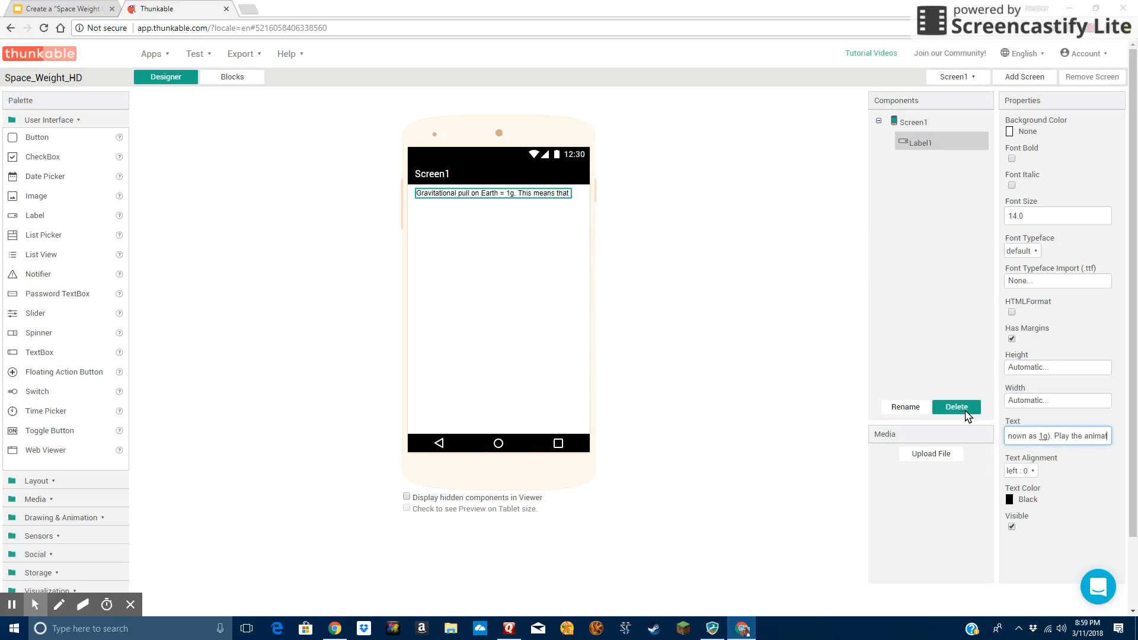
# Finish the label text with an invitation to play the animation "to see gravitational pull in action!"
pyautogui.press('BackSpace')
pyautogui.press('BackSpace')
pyautogui.press('BackSpace')
pyautogui.press('BackSpace')
pyautogui.write('ow to see g')
pyautogui.write('ravitational pul')
pyautogui.write('l in action!')
pyautogui.press('Return')
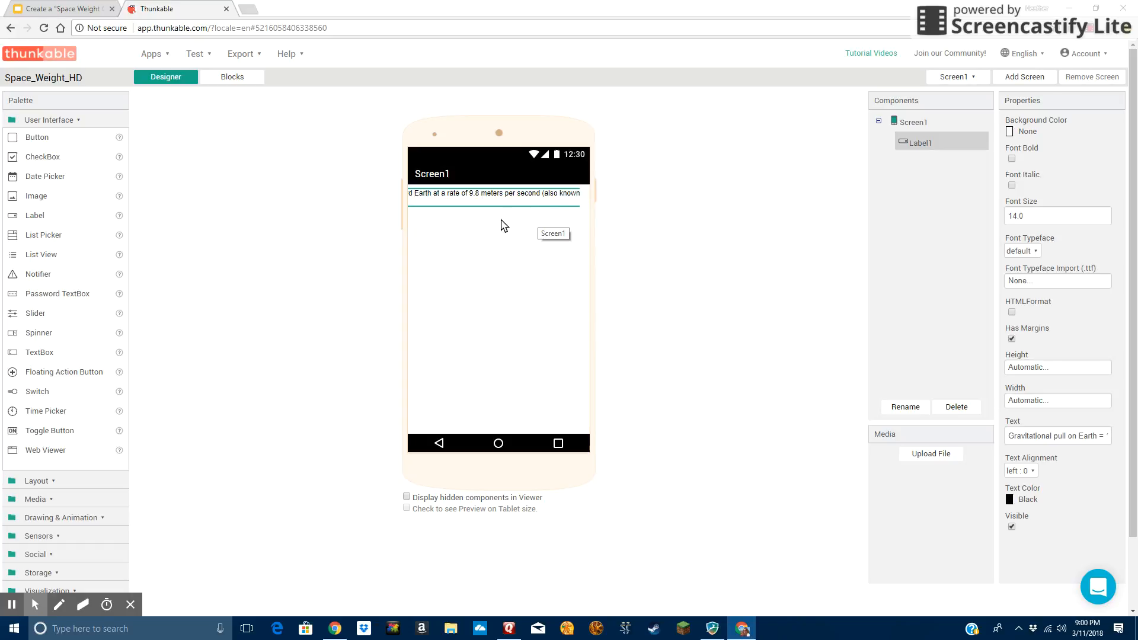
# Check the planning worksheet for the animation area and add a Canvas beneath the label on Screen1
pyautogui.click(64, 9)
pyautogui.click(281, 180)
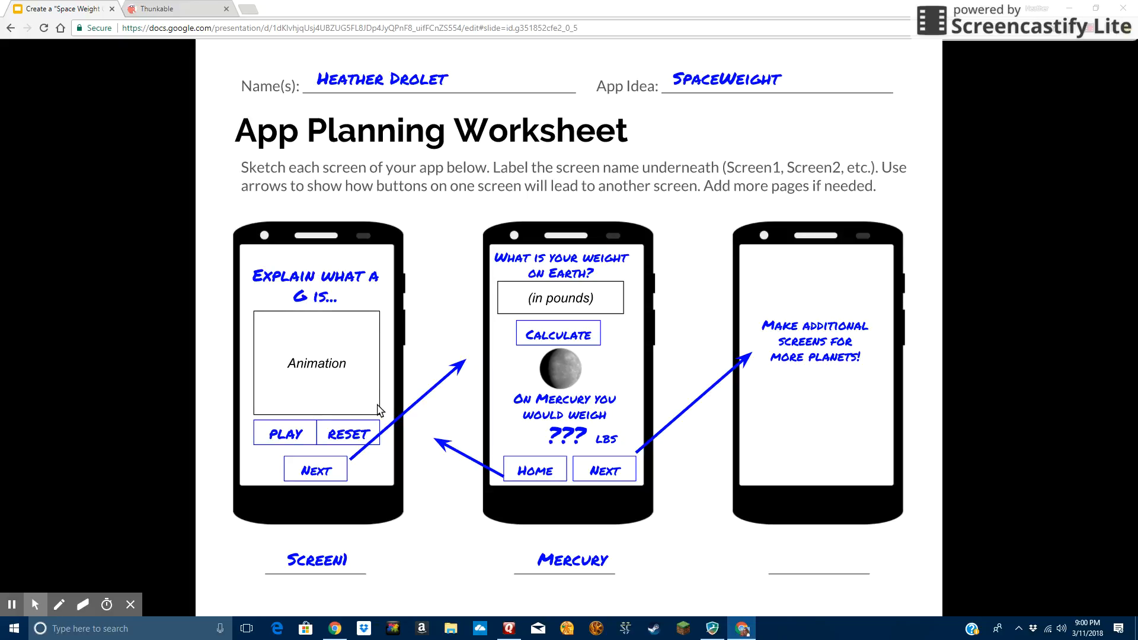
pyautogui.click(164, 10)
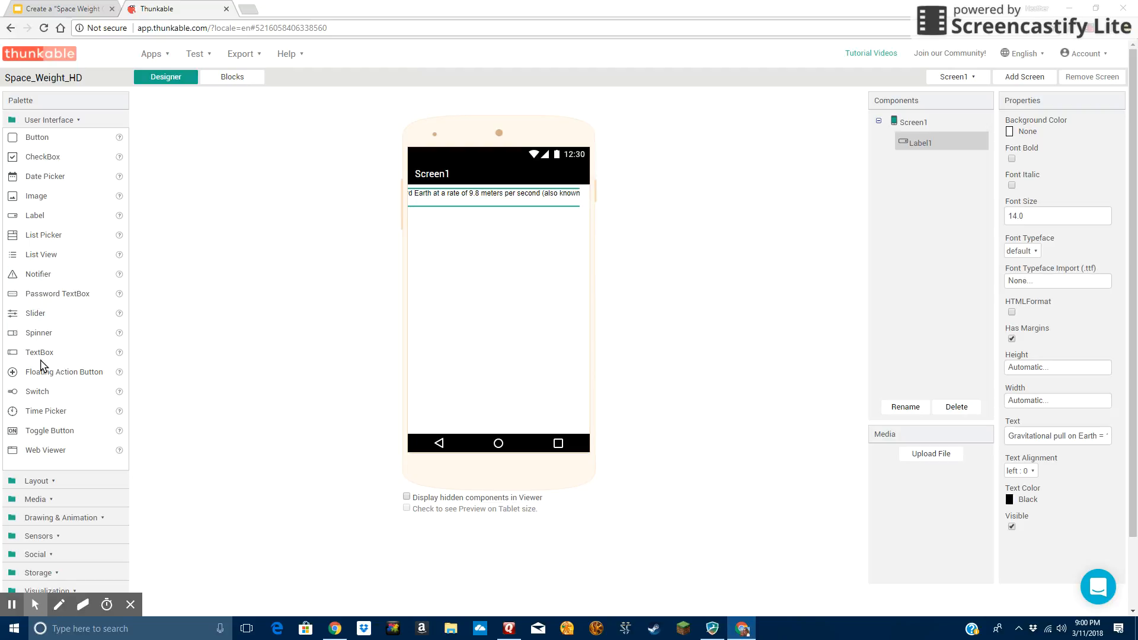
pyautogui.click(39, 122)
pyautogui.click(35, 158)
pyautogui.click(35, 157)
pyautogui.click(50, 176)
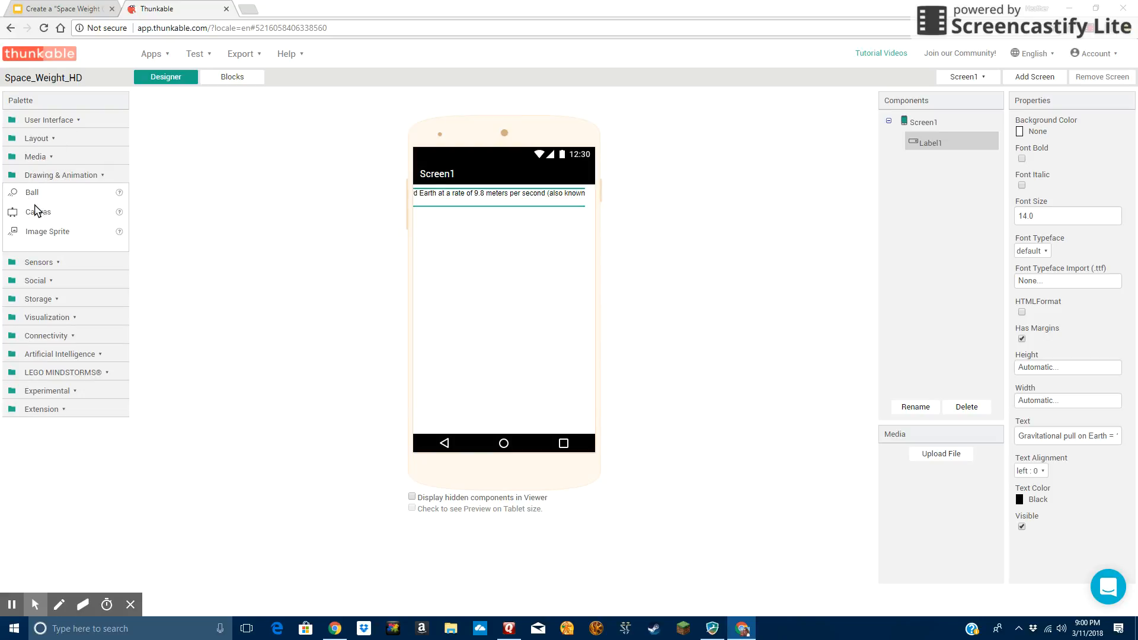
pyautogui.moveTo(36, 216); pyautogui.dragTo(498, 244)
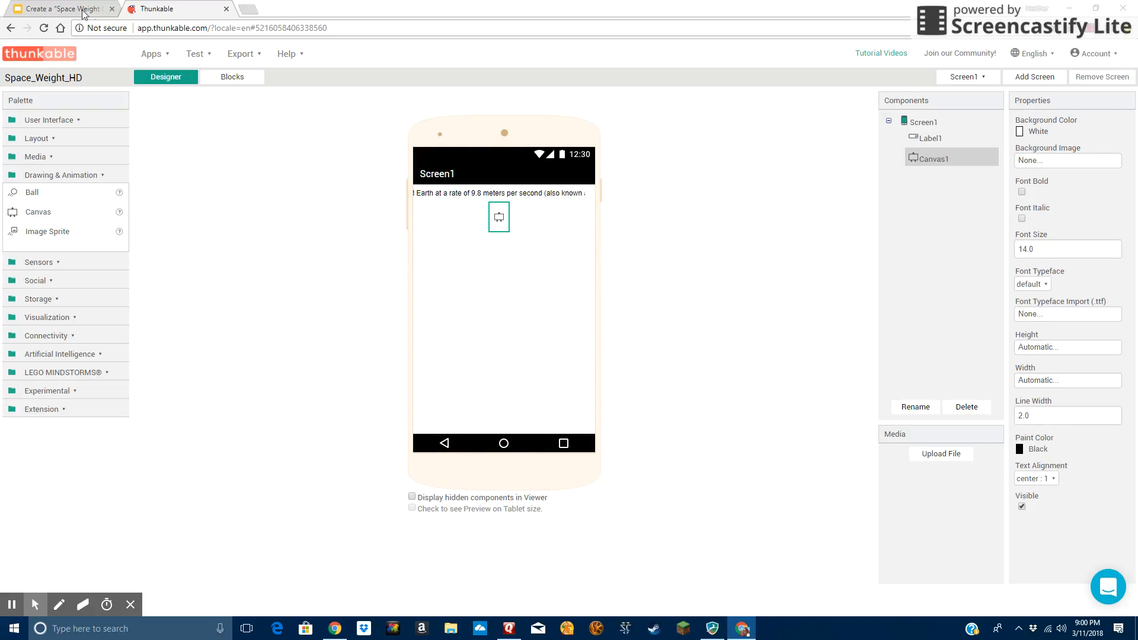
# Check the button layout in the planning worksheet and add a Horizontal Arrangement beneath the canvas
pyautogui.click(56, 12)
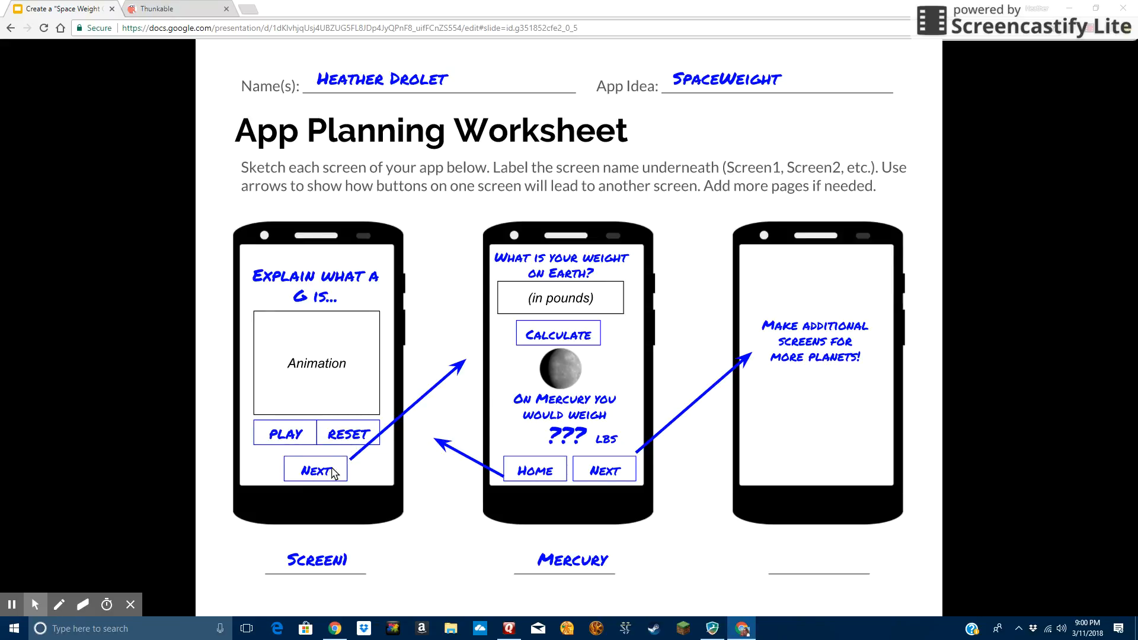
pyautogui.click(155, 9)
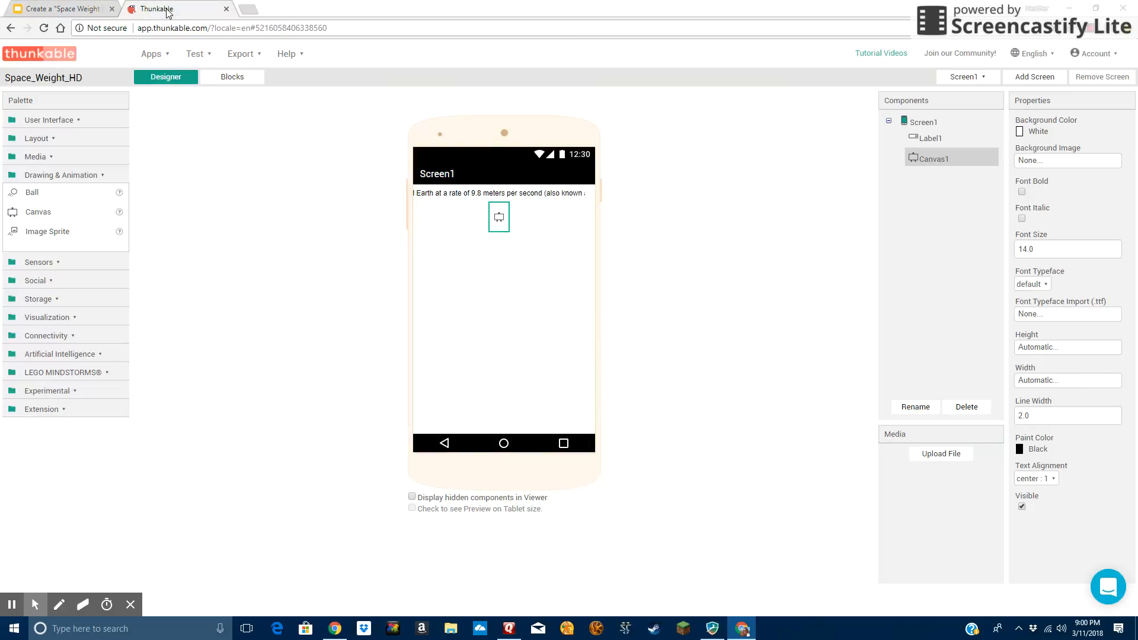
pyautogui.click(57, 175)
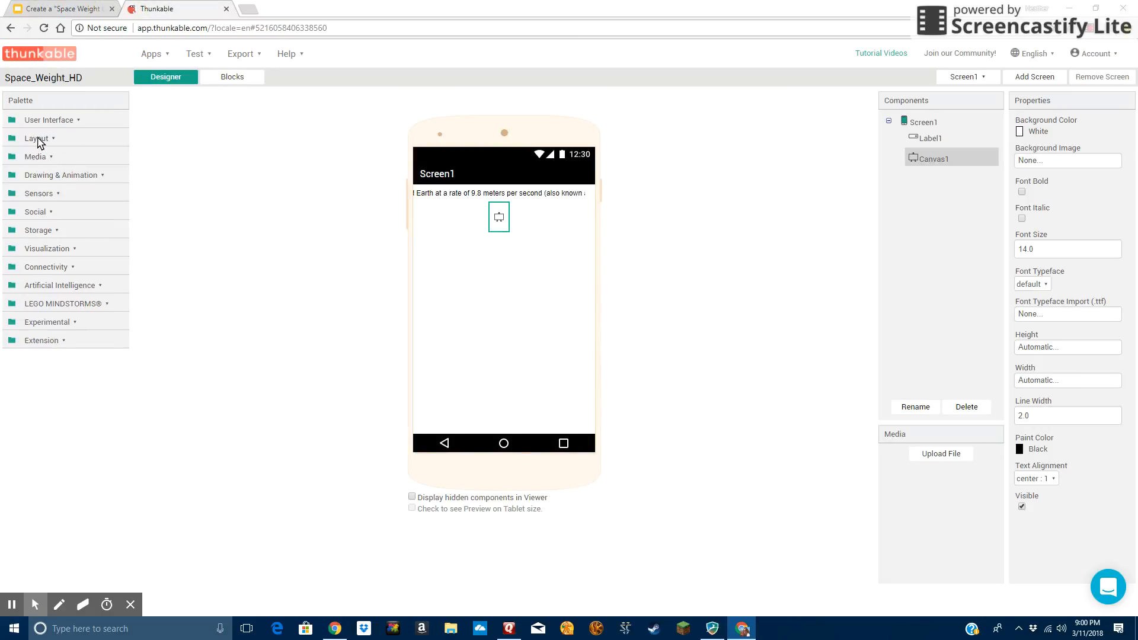
pyautogui.click(37, 139)
pyautogui.moveTo(35, 157); pyautogui.dragTo(515, 258)
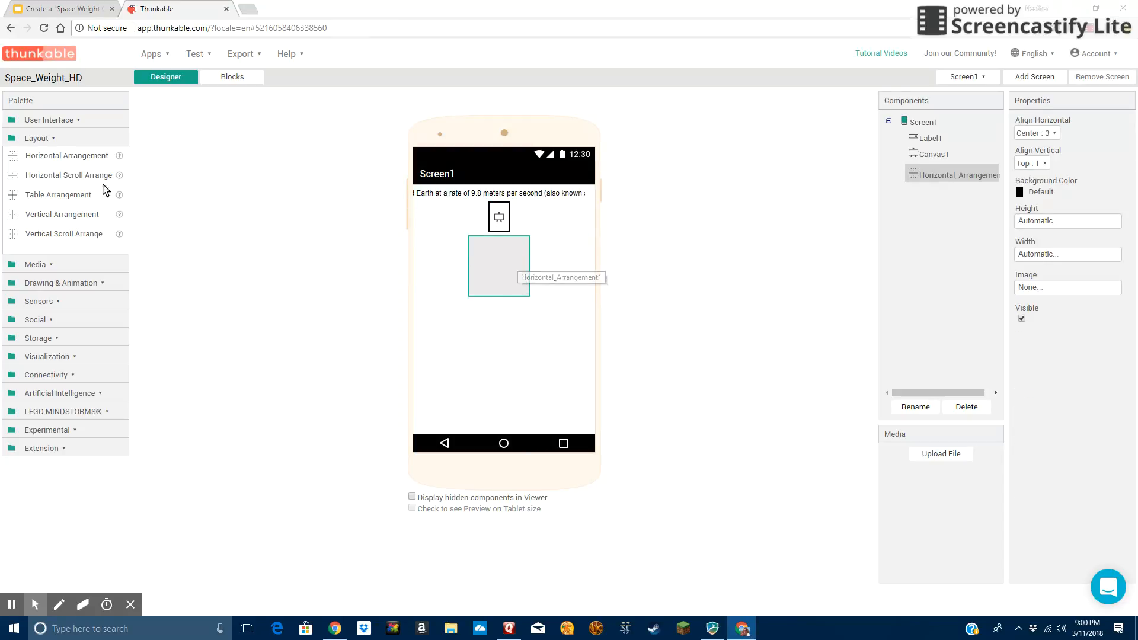
# Place two buttons side by side inside the Horizontal Arrangement
pyautogui.click(33, 121)
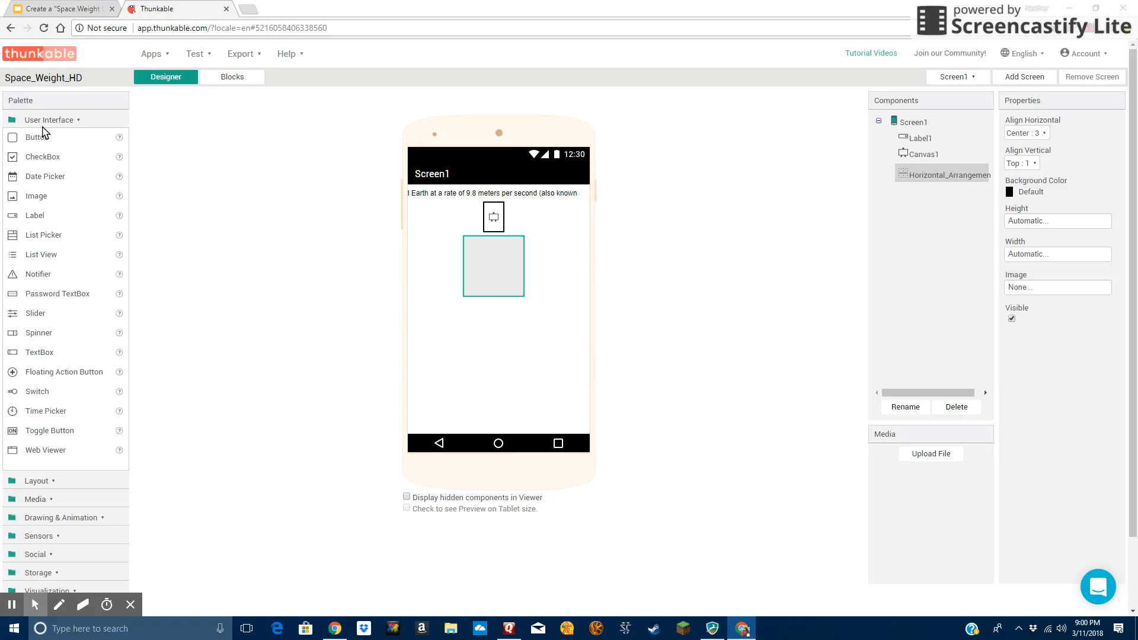
pyautogui.moveTo(34, 140); pyautogui.dragTo(483, 268)
pyautogui.moveTo(38, 138)
pyautogui.mouseDown()
pyautogui.moveTo(142, 173)
pyautogui.moveTo(494, 254)
pyautogui.moveTo(537, 252)
pyautogui.moveTo(470, 230)
pyautogui.moveTo(483, 268)
pyautogui.moveTo(478, 237)
pyautogui.moveTo(480, 264)
pyautogui.moveTo(521, 248)
pyautogui.mouseUp()
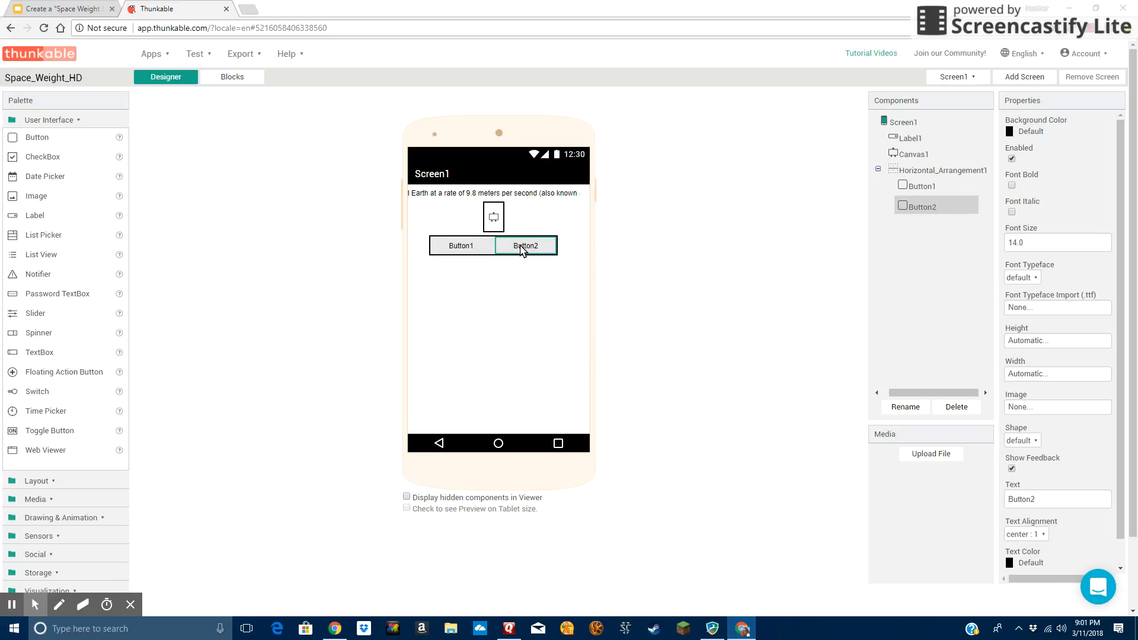
# Set the first button's text to "Play" and the second button's text to "Reset"
pyautogui.click(458, 248)
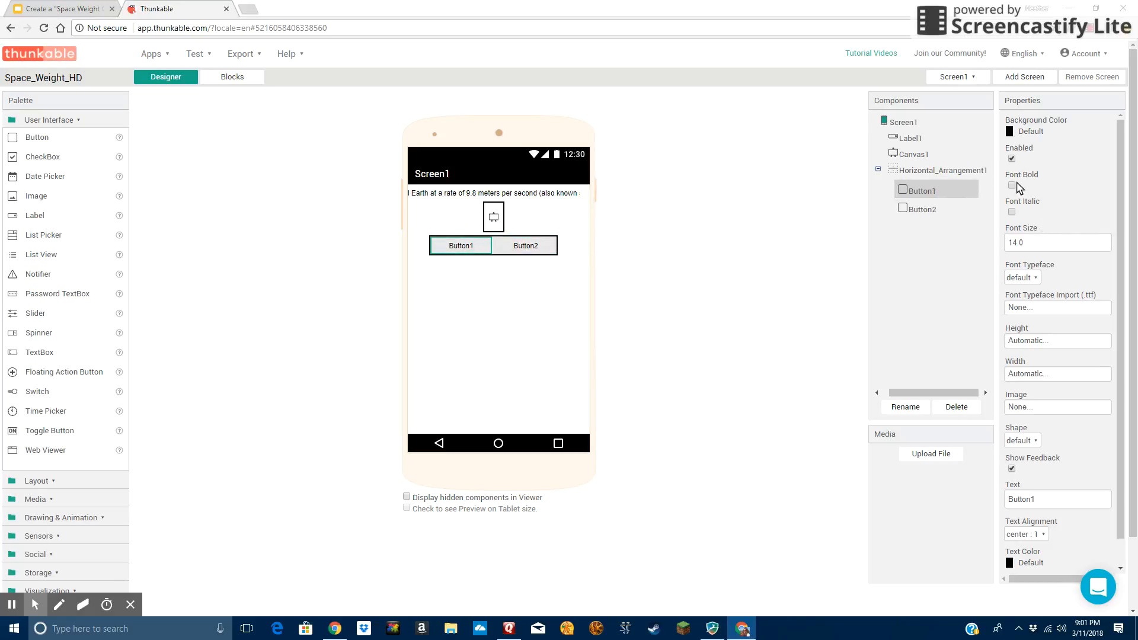
pyautogui.click(1047, 499)
pyautogui.write('Play')
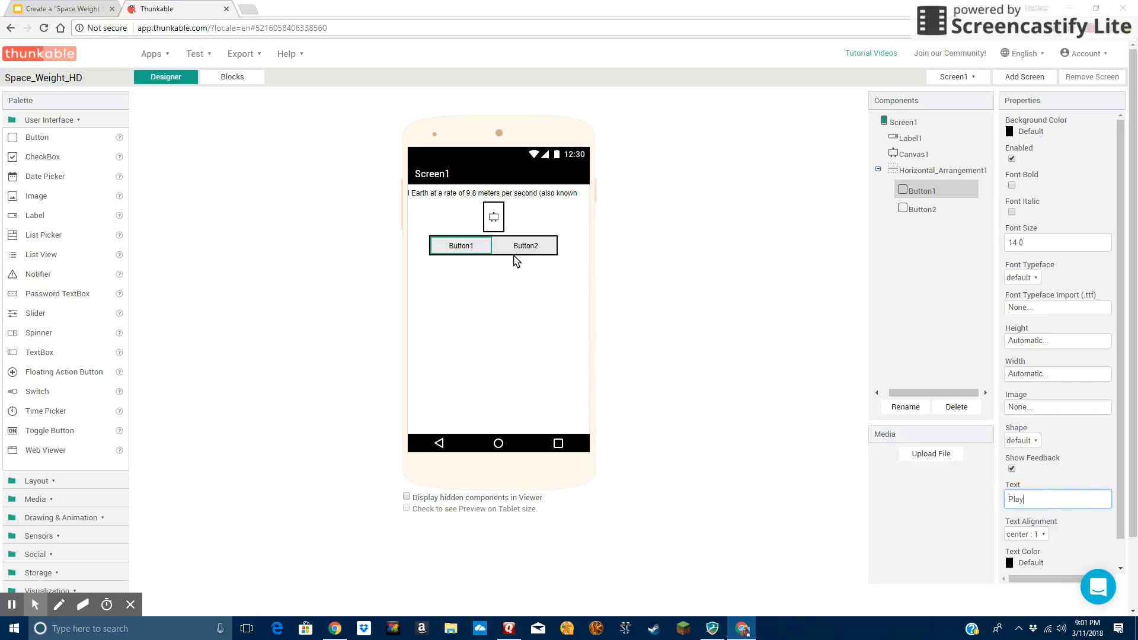
pyautogui.click(526, 246)
pyautogui.click(1041, 500)
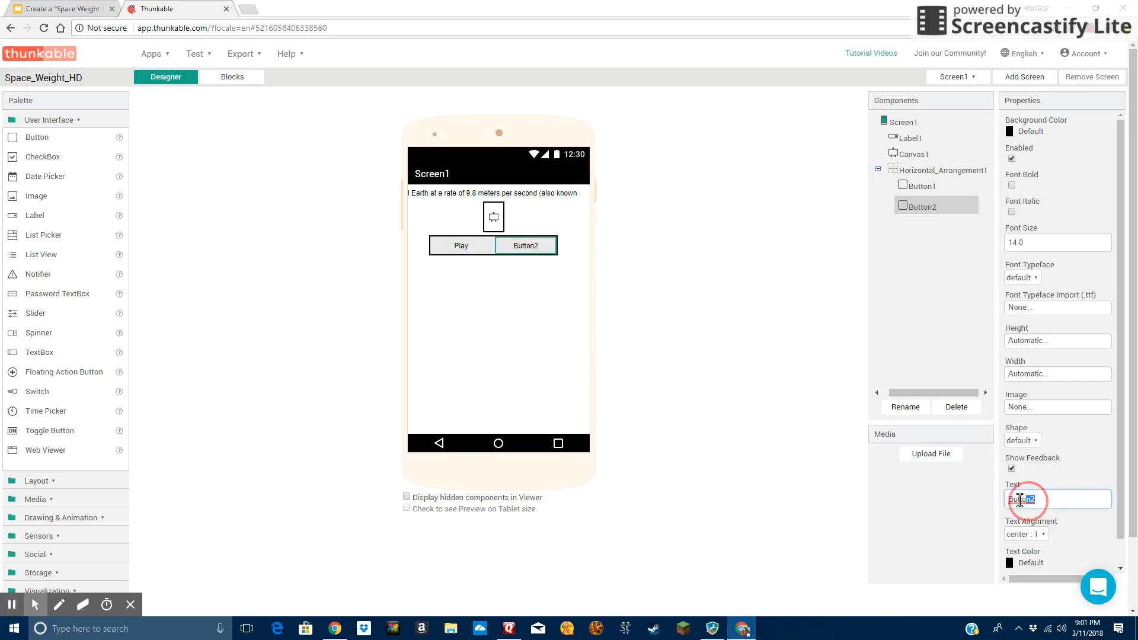
pyautogui.write('Reset')
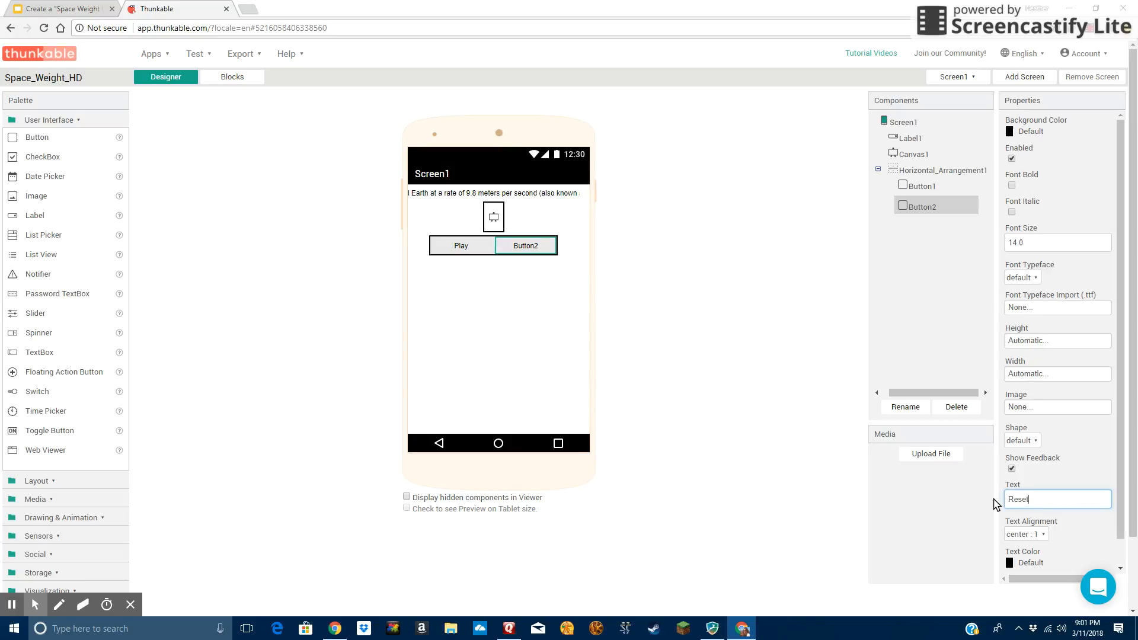
# Add a third button beneath the Play and Reset row and set its text to "Next"
pyautogui.click(508, 262)
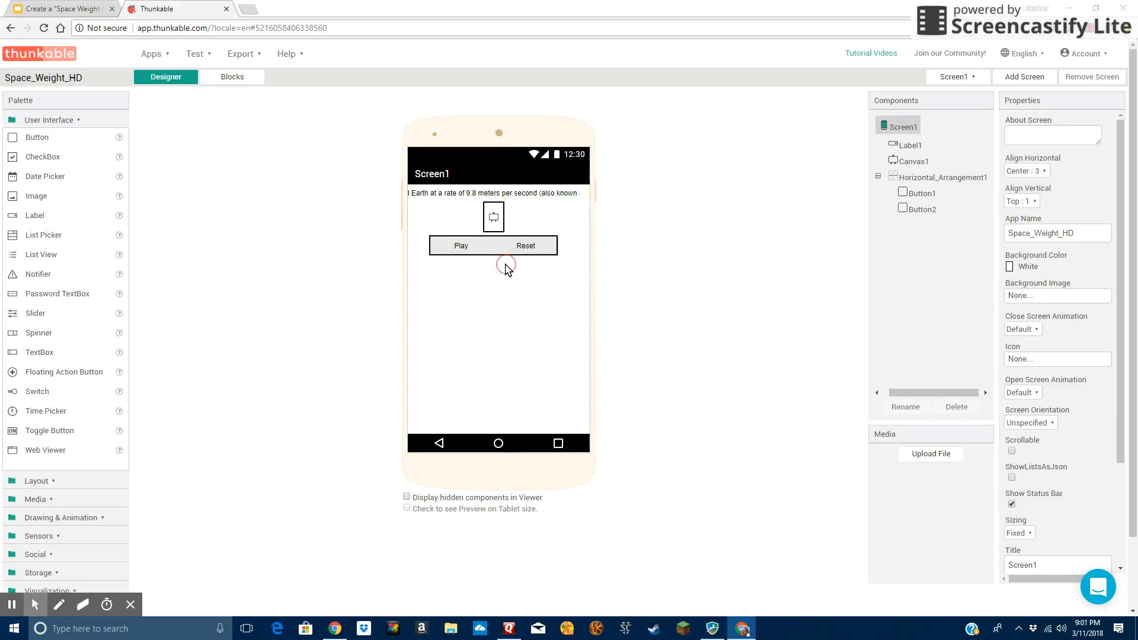
pyautogui.moveTo(38, 141); pyautogui.dragTo(517, 288)
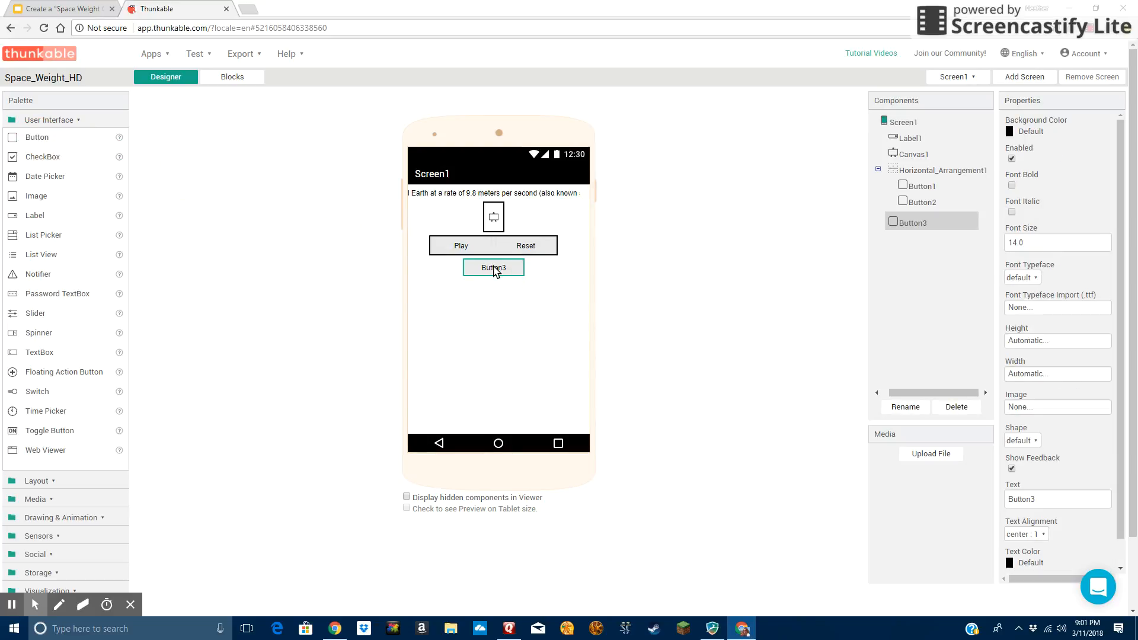
pyautogui.click(1036, 501)
pyautogui.write('Next')
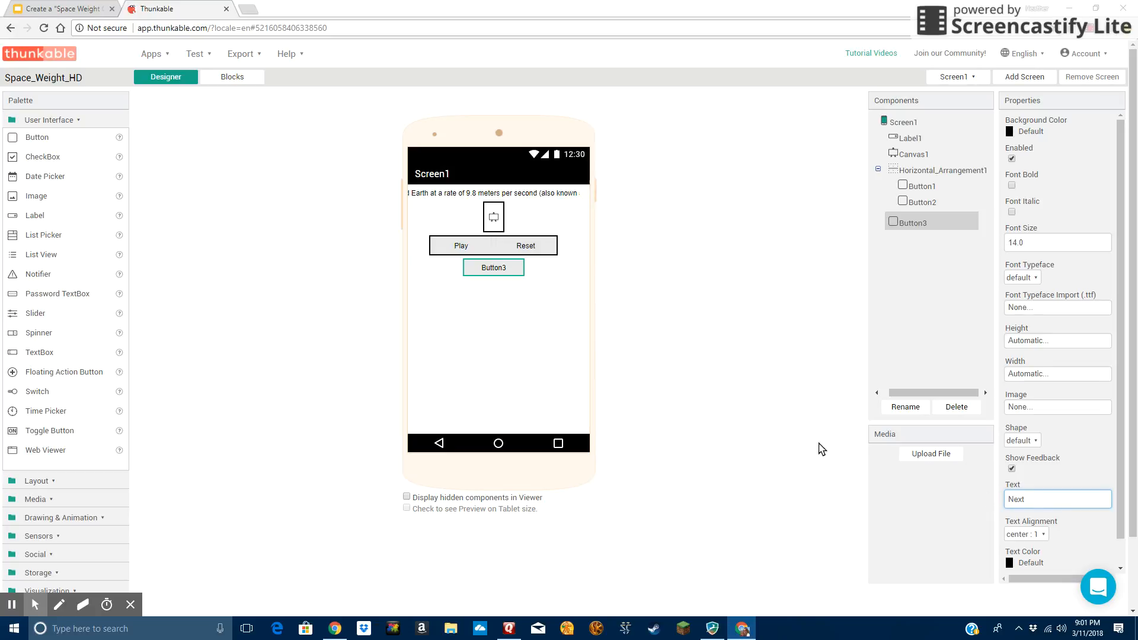
pyautogui.click(775, 411)
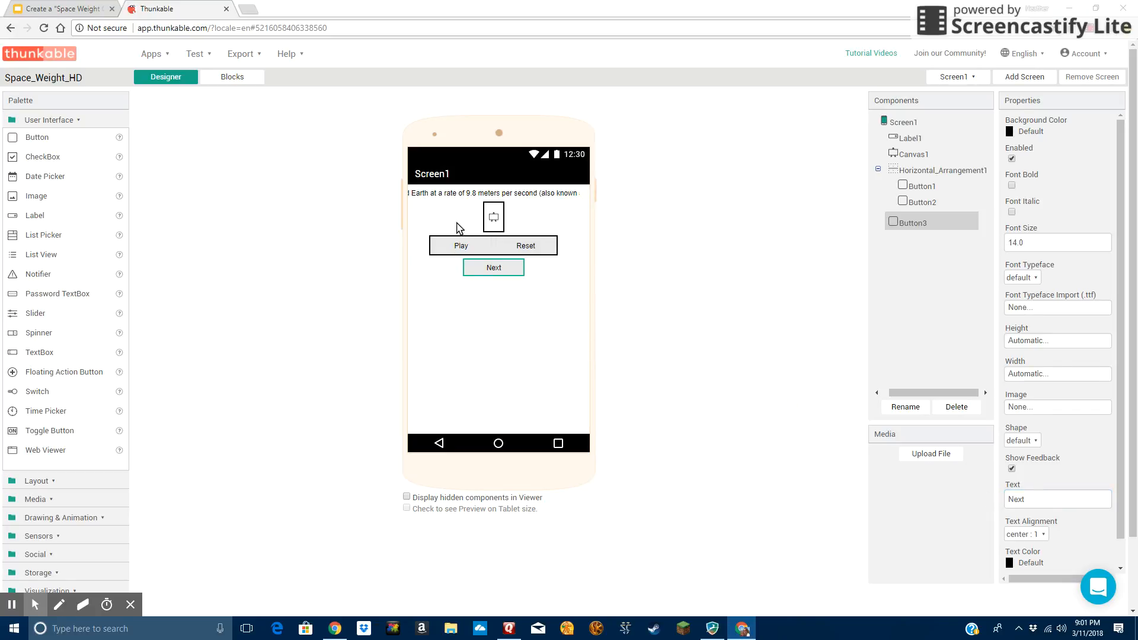
# Set both the height and the width of the canvas to Fill parent
pyautogui.click(493, 222)
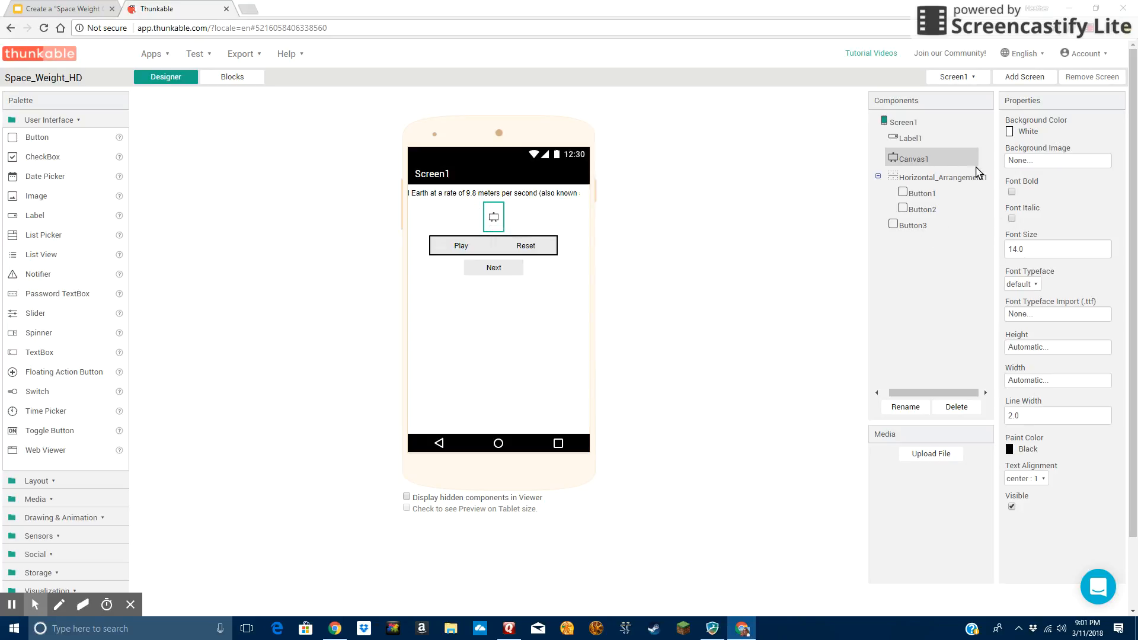
pyautogui.click(1047, 350)
pyautogui.click(1012, 359)
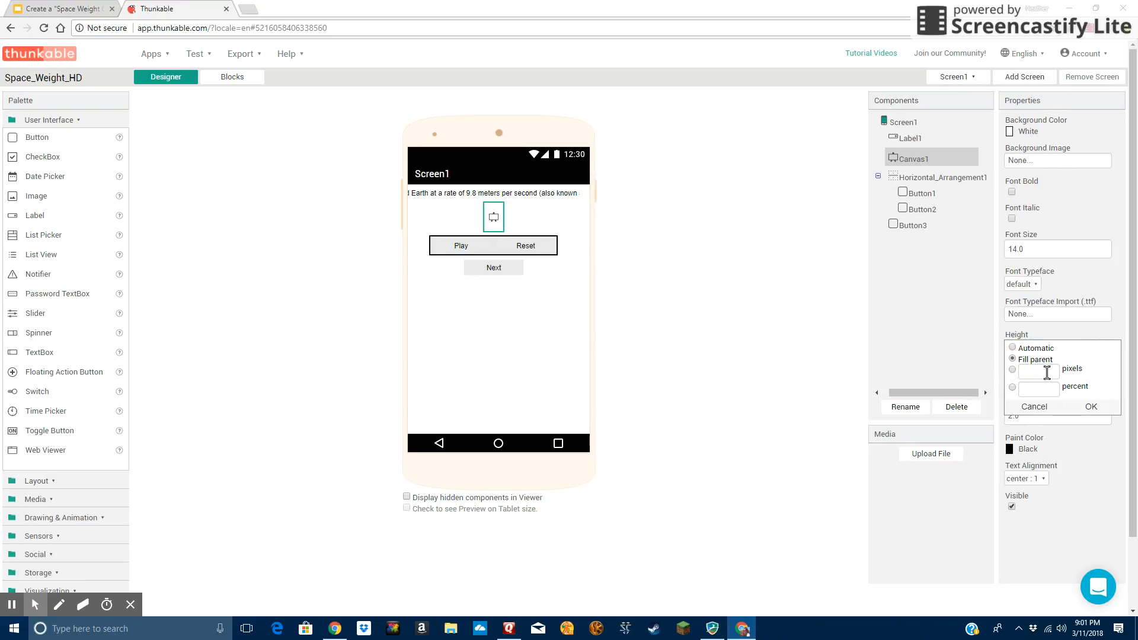
pyautogui.click(1091, 407)
pyautogui.click(1026, 381)
pyautogui.click(1013, 392)
pyautogui.click(1092, 440)
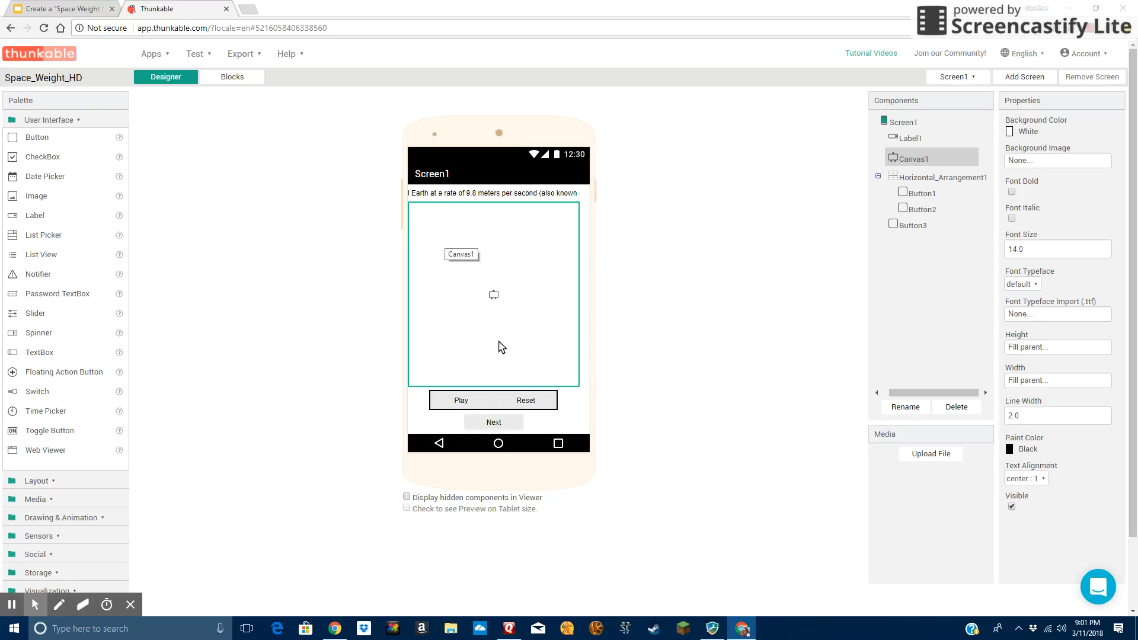
# Examine the YouTube video "The Gravity On Other Planets" as a reference for the falling-object animation above Earth, and return to Thunkable
pyautogui.click(1090, 30)
pyautogui.click(997, 190)
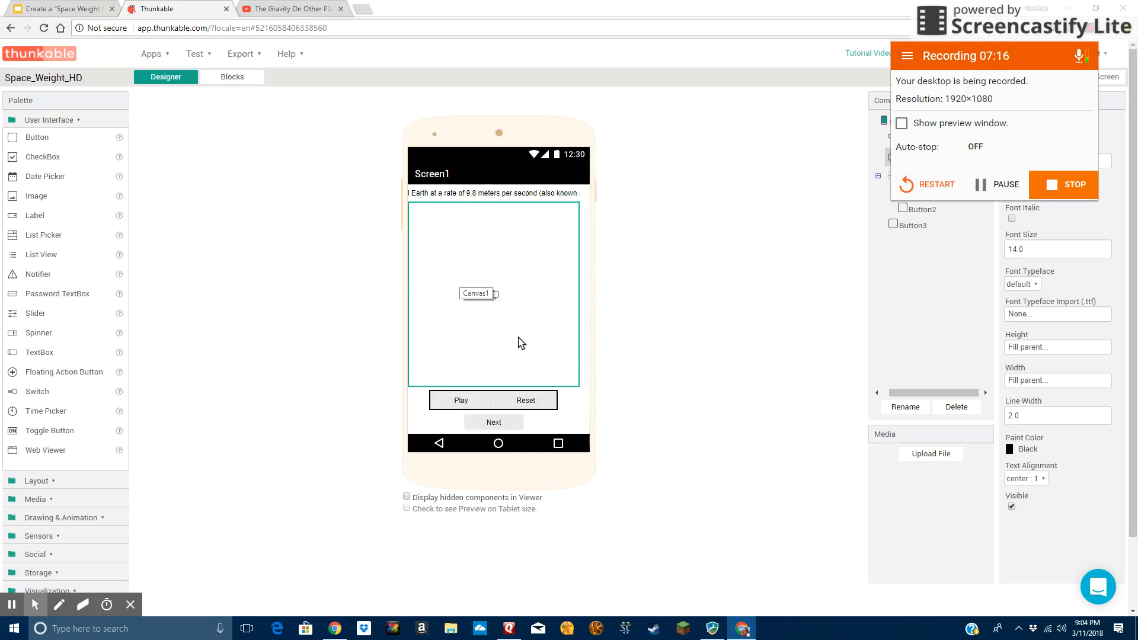
pyautogui.click(286, 9)
pyautogui.moveTo(285, 9); pyautogui.dragTo(285, 12)
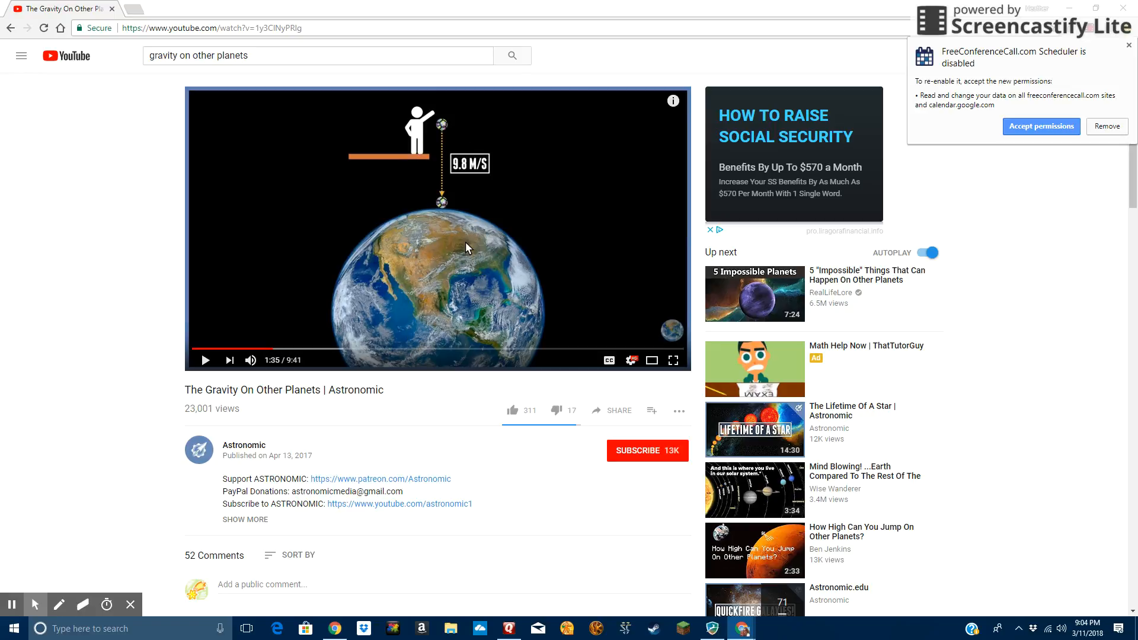
pyautogui.click(1125, 9)
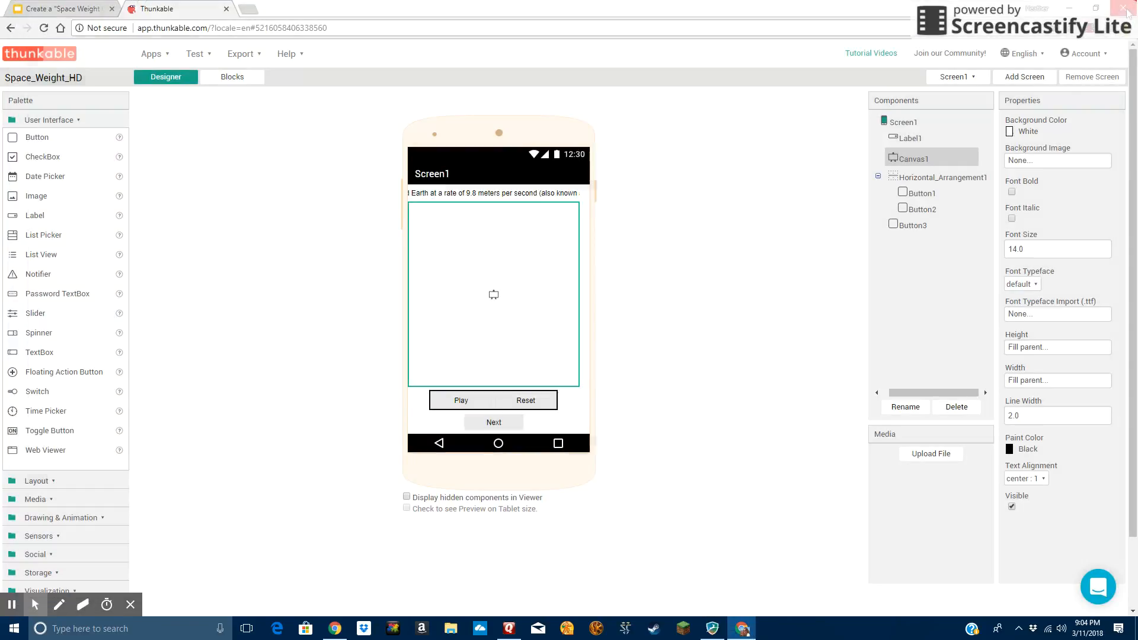
# Run a Google advanced image search for "earth" with usage rights "free to use or share, even commercially"
pyautogui.click(250, 10)
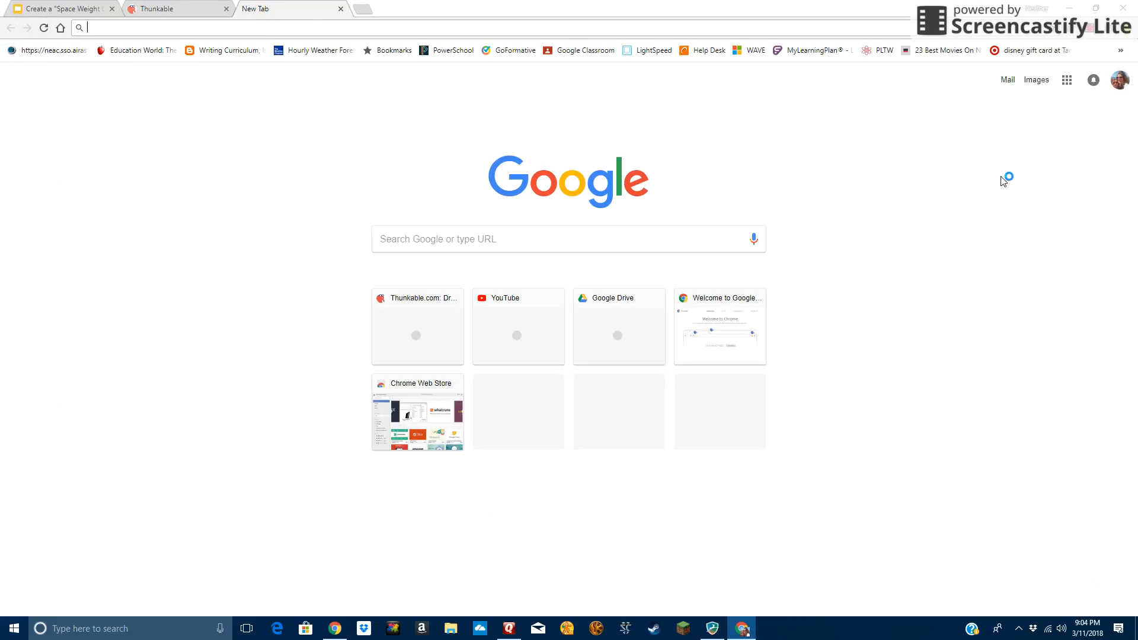
pyautogui.click(1037, 81)
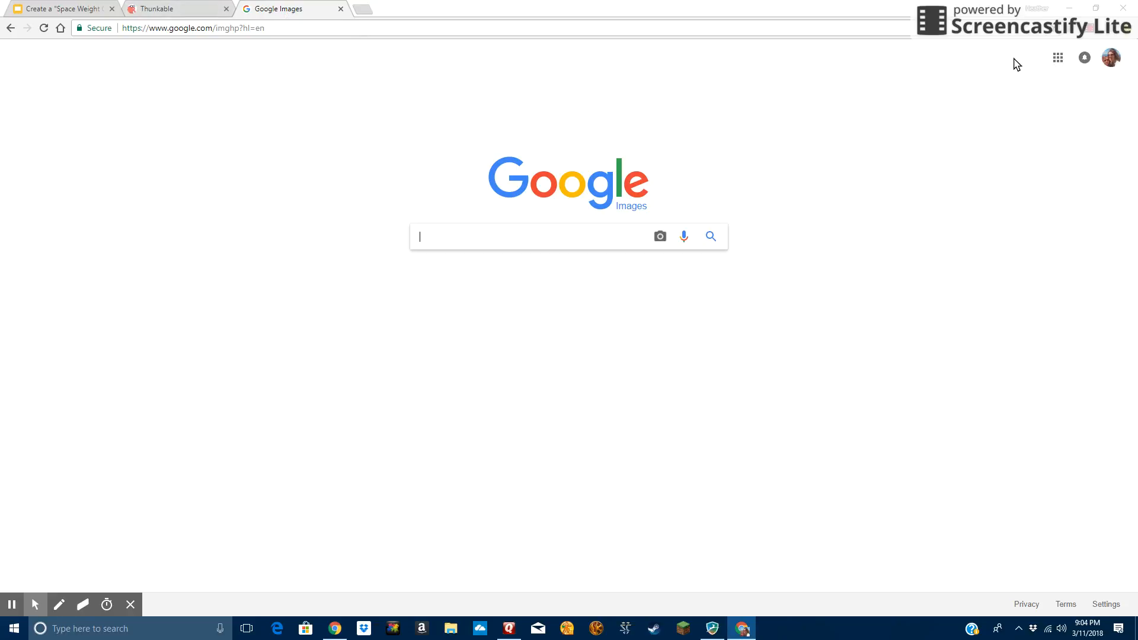
pyautogui.click(1106, 604)
pyautogui.click(1078, 499)
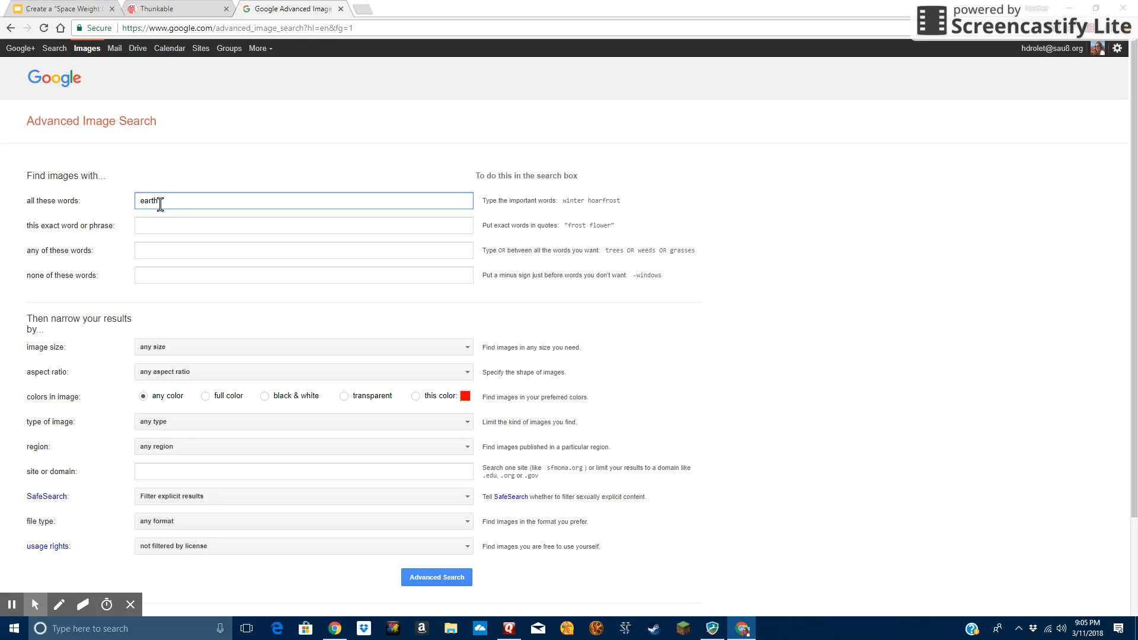
pyautogui.scroll(-1, 133, 238)
pyautogui.click(175, 489)
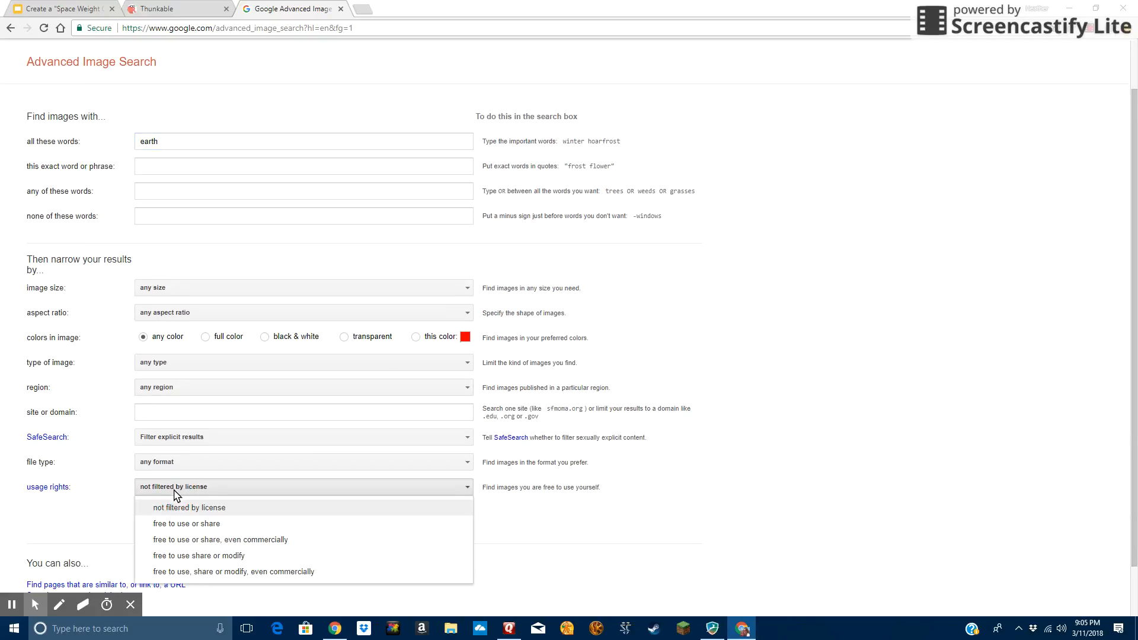
pyautogui.click(194, 540)
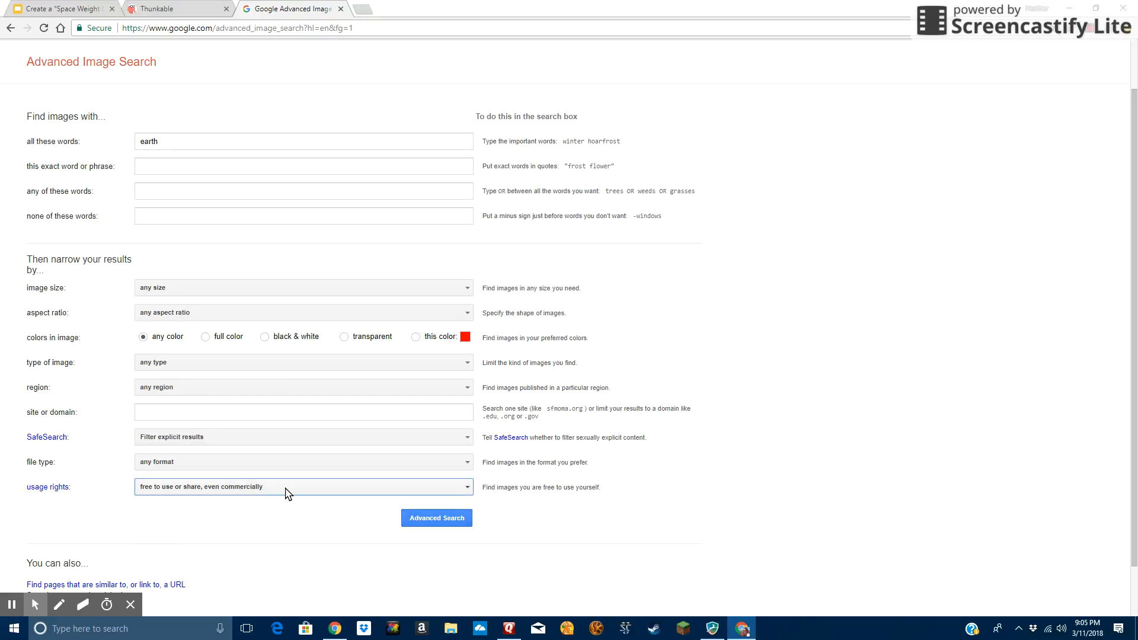
pyautogui.click(437, 519)
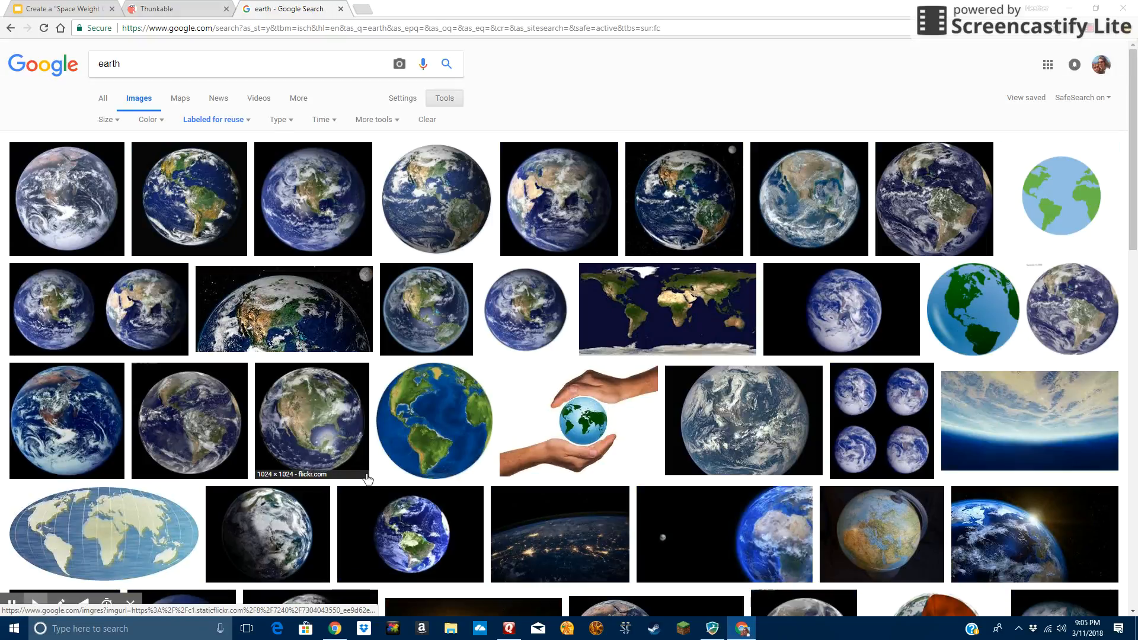
# Save the blue and green vector globe from the image results to Downloads as a PNG named "earth"
pyautogui.click(968, 302)
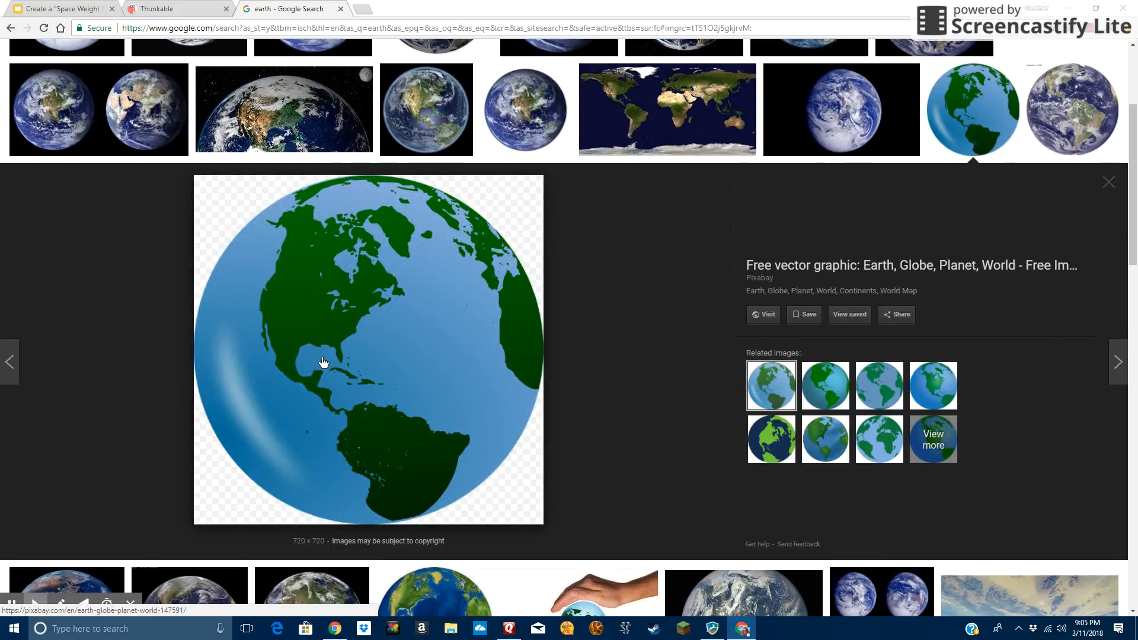
pyautogui.rightClick(363, 333)
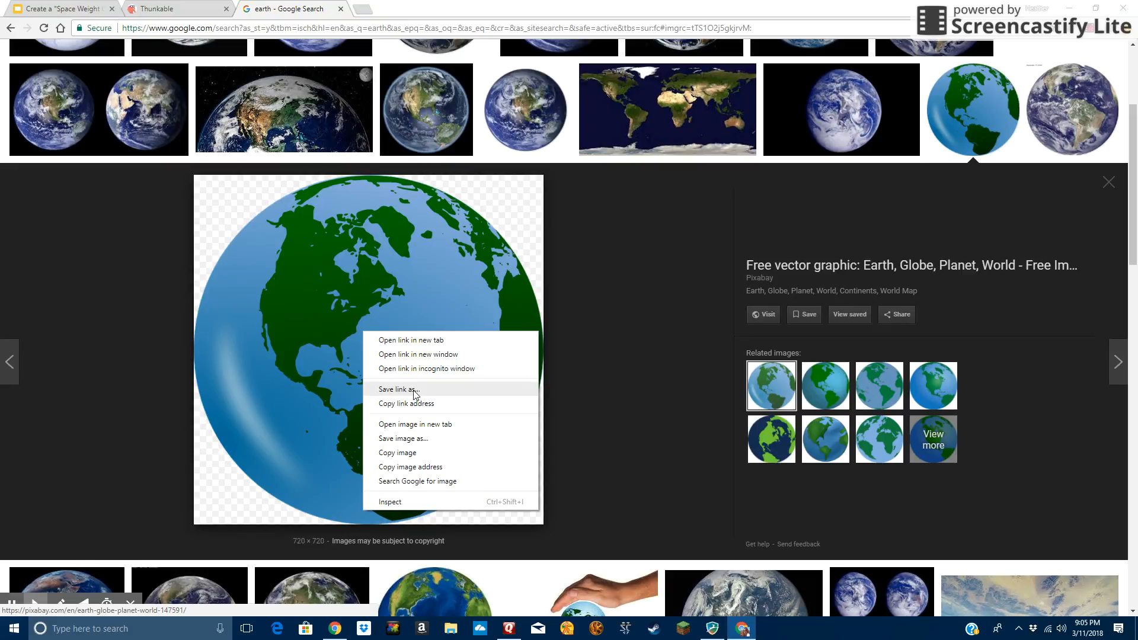
pyautogui.click(391, 440)
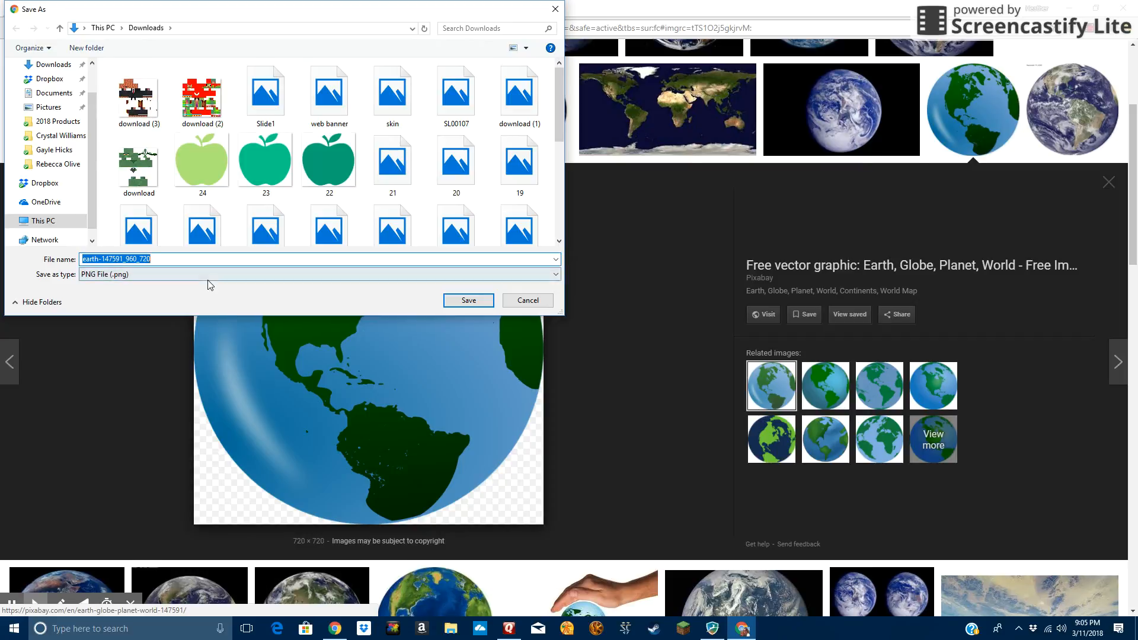
pyautogui.write('earth')
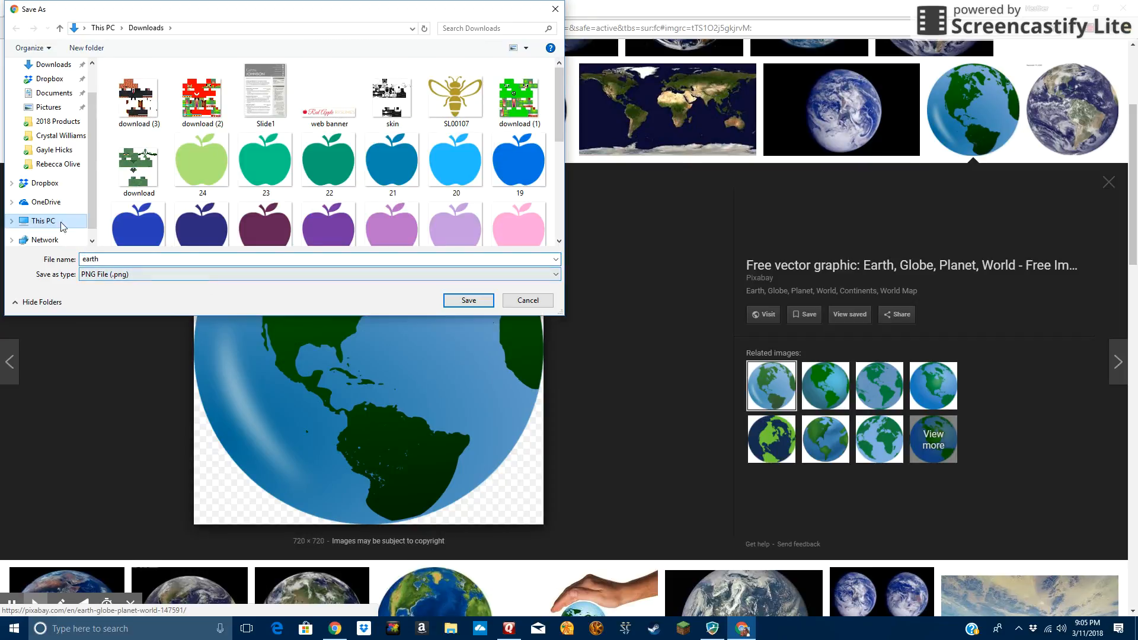
pyautogui.click(467, 301)
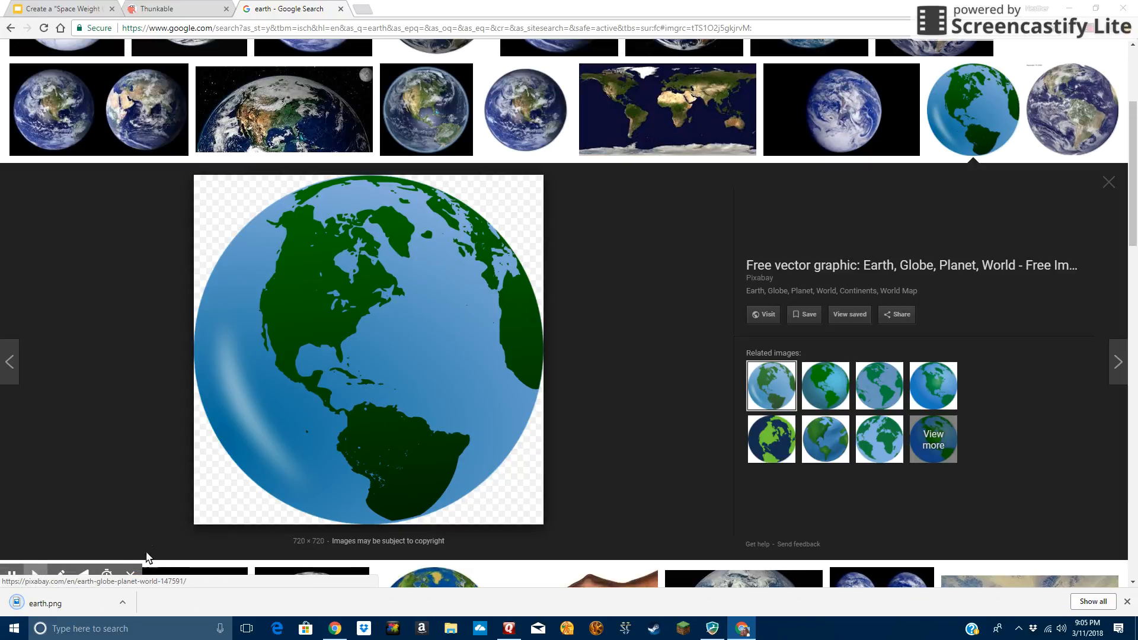
# Switch back to Thunkable and place an Image Sprite inside the canvas, slightly below its centre
pyautogui.click(176, 12)
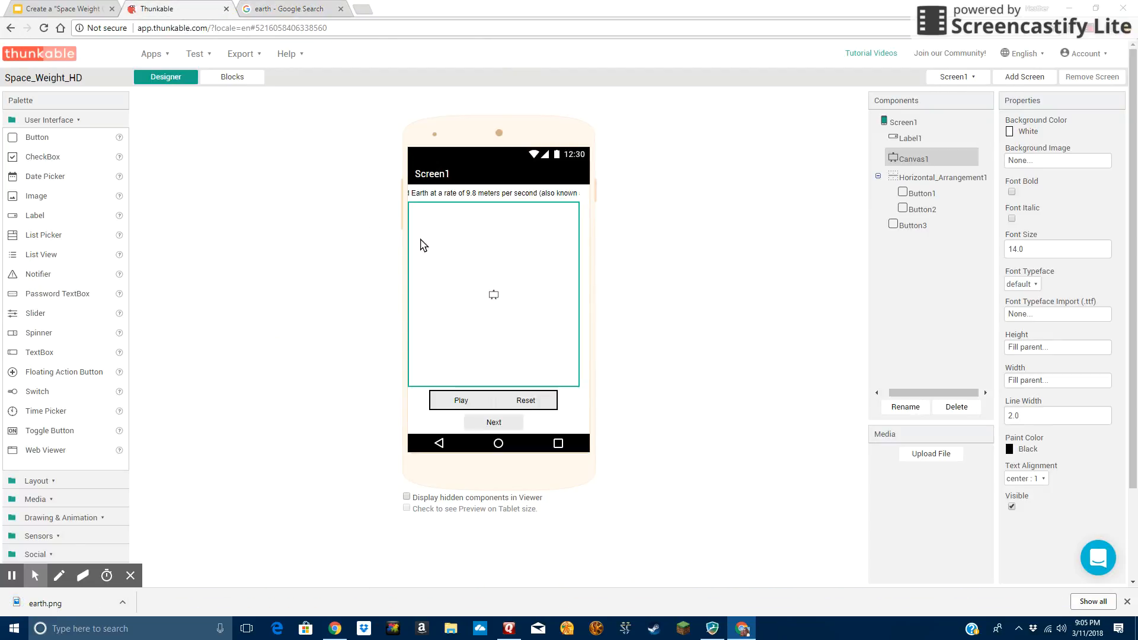
pyautogui.click(479, 295)
pyautogui.click(31, 123)
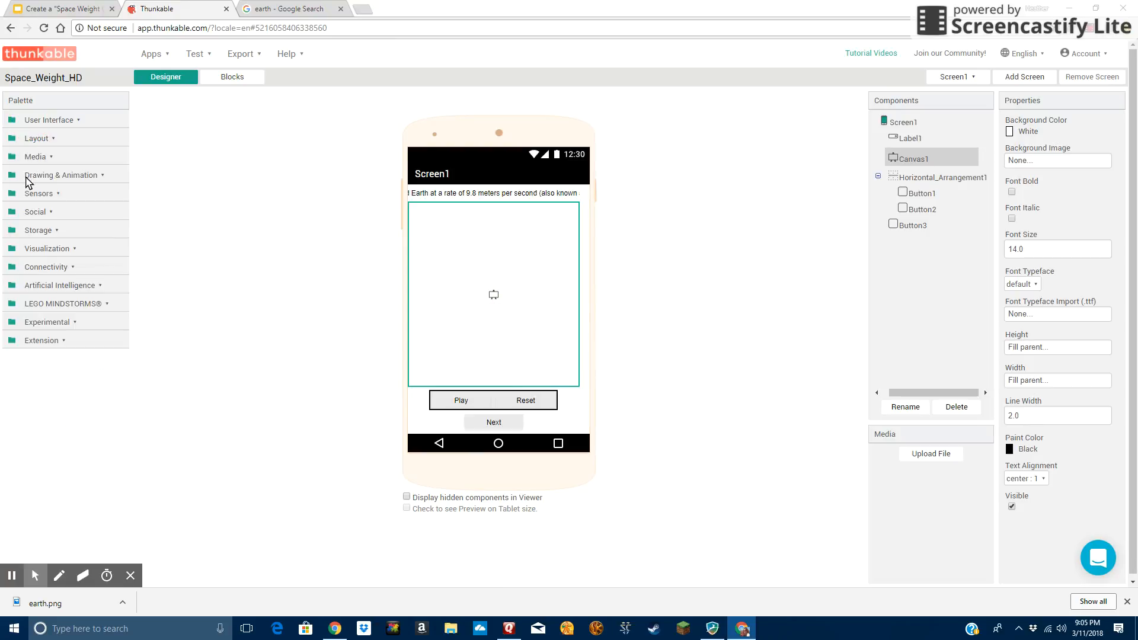
pyautogui.click(38, 177)
pyautogui.moveTo(35, 232); pyautogui.dragTo(492, 323)
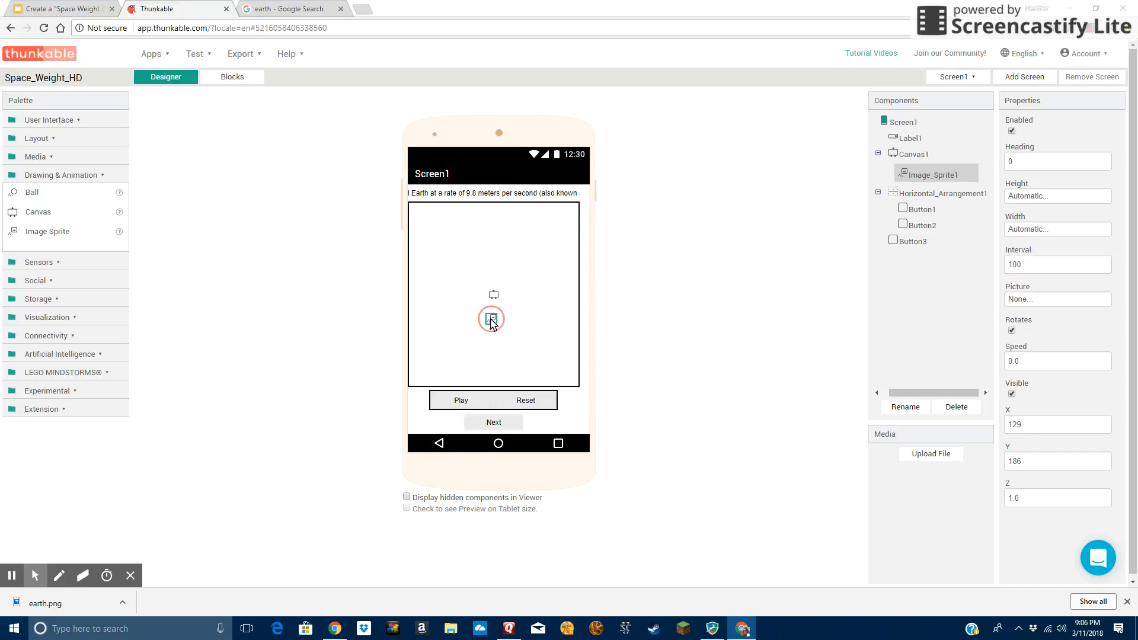
pyautogui.click(494, 320)
# Upload earth.png as the picture of the image sprite
pyautogui.click(1034, 299)
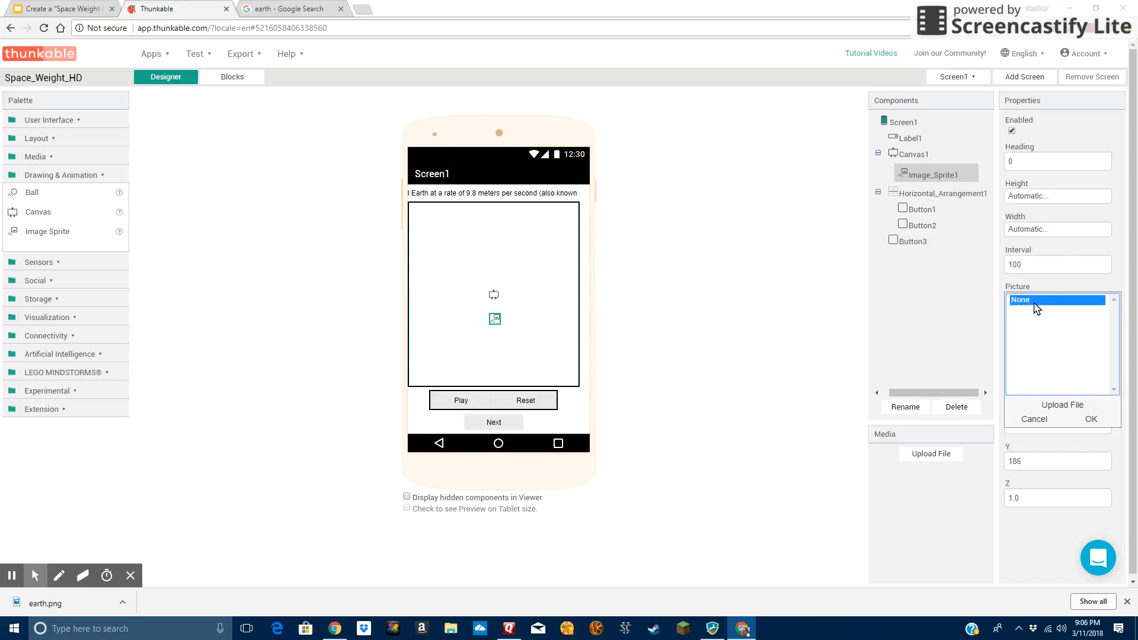
pyautogui.click(1067, 407)
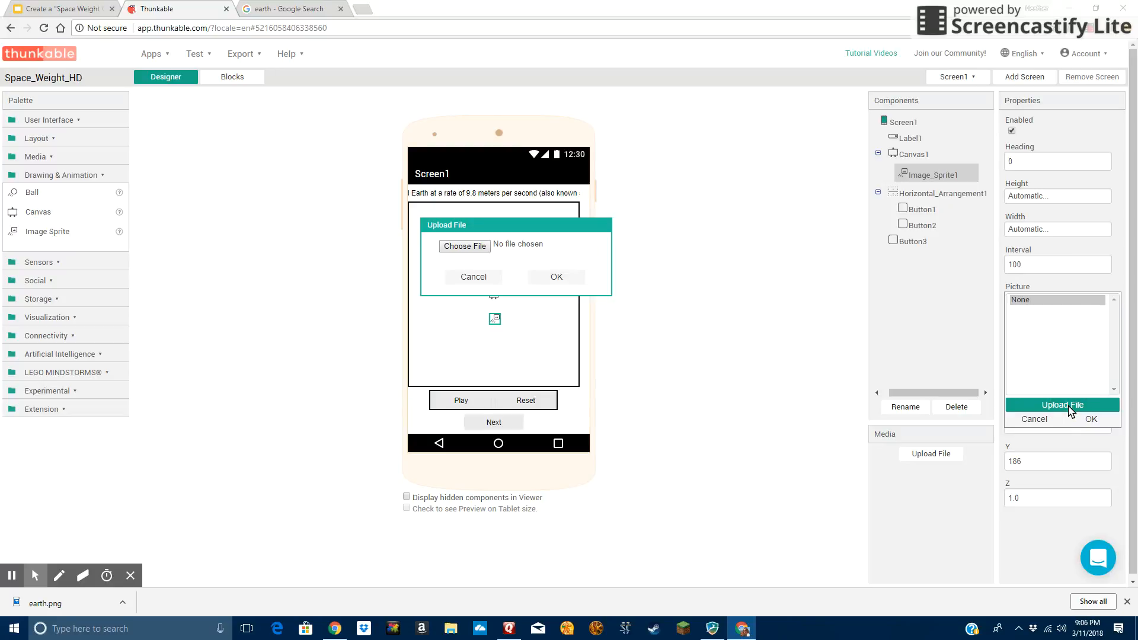
pyautogui.click(468, 247)
pyautogui.click(138, 93)
pyautogui.click(464, 300)
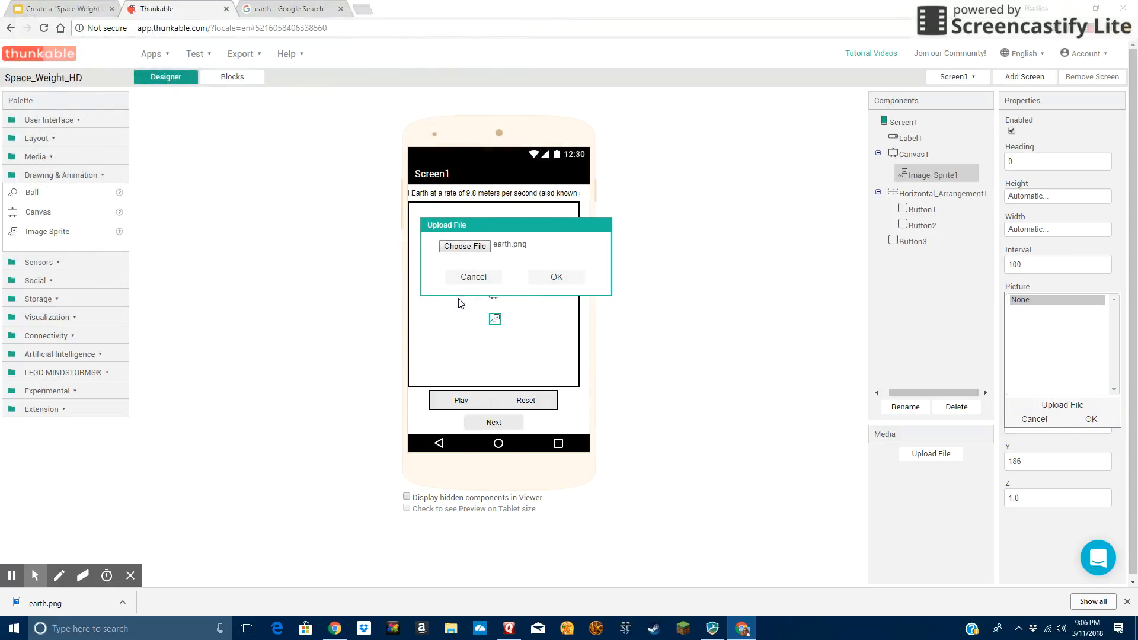
pyautogui.click(549, 278)
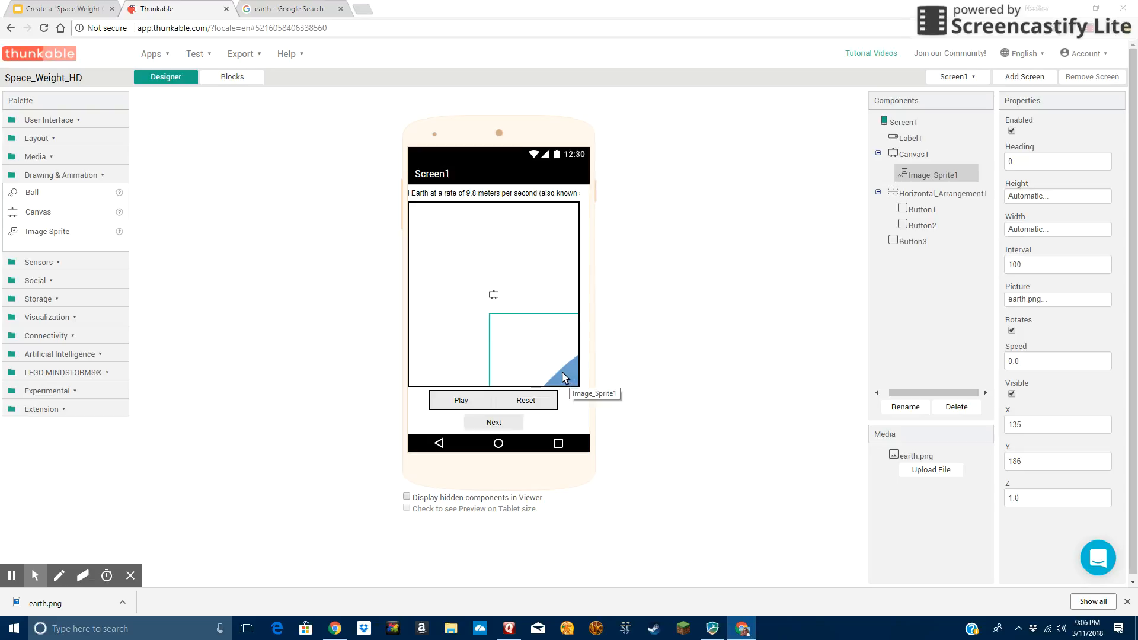
# Set the Earth sprite's height and width to 100 pixels each and move it to about X 88, Y 137 on the canvas
pyautogui.click(1025, 197)
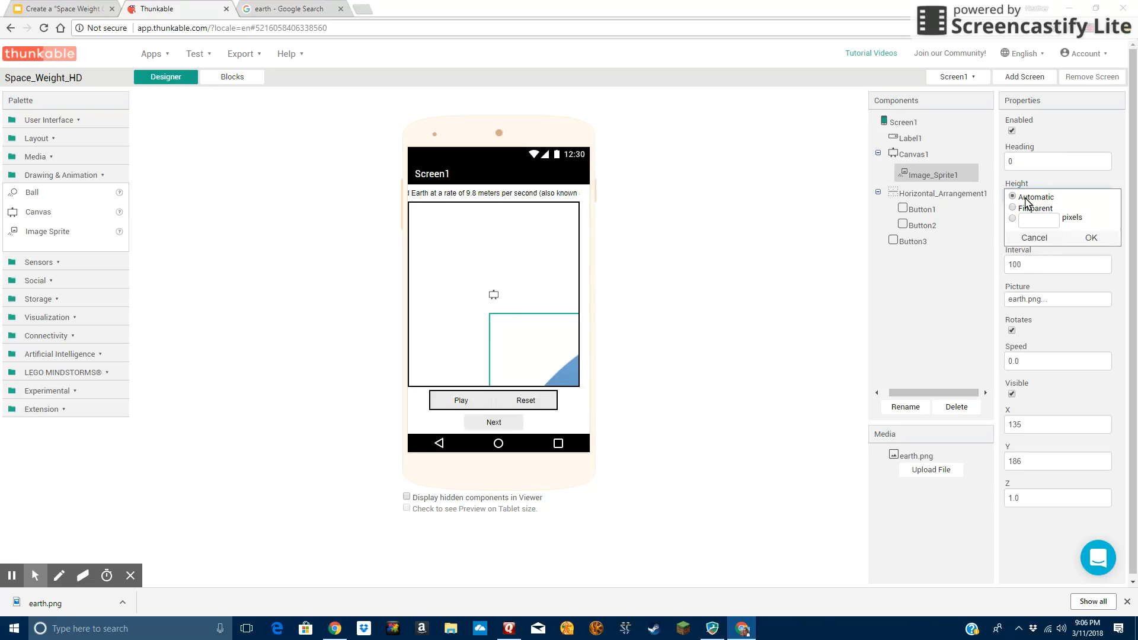
pyautogui.click(1012, 218)
pyautogui.click(1025, 222)
pyautogui.write('00')
pyautogui.click(1092, 237)
pyautogui.click(1030, 233)
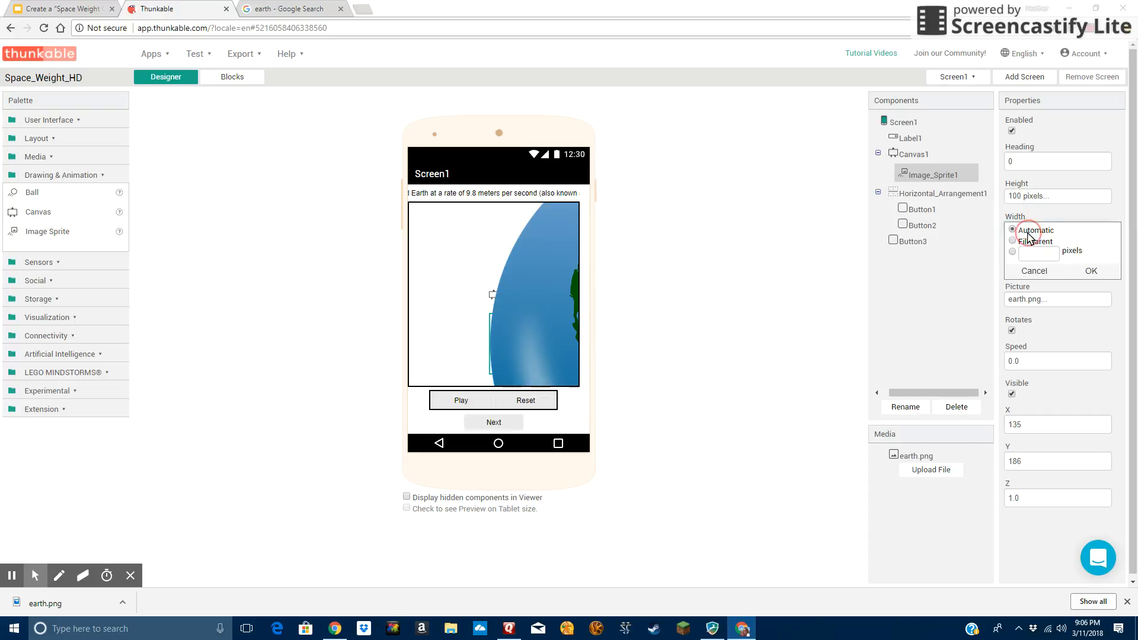
pyautogui.click(1038, 252)
pyautogui.write('100')
pyautogui.click(1088, 270)
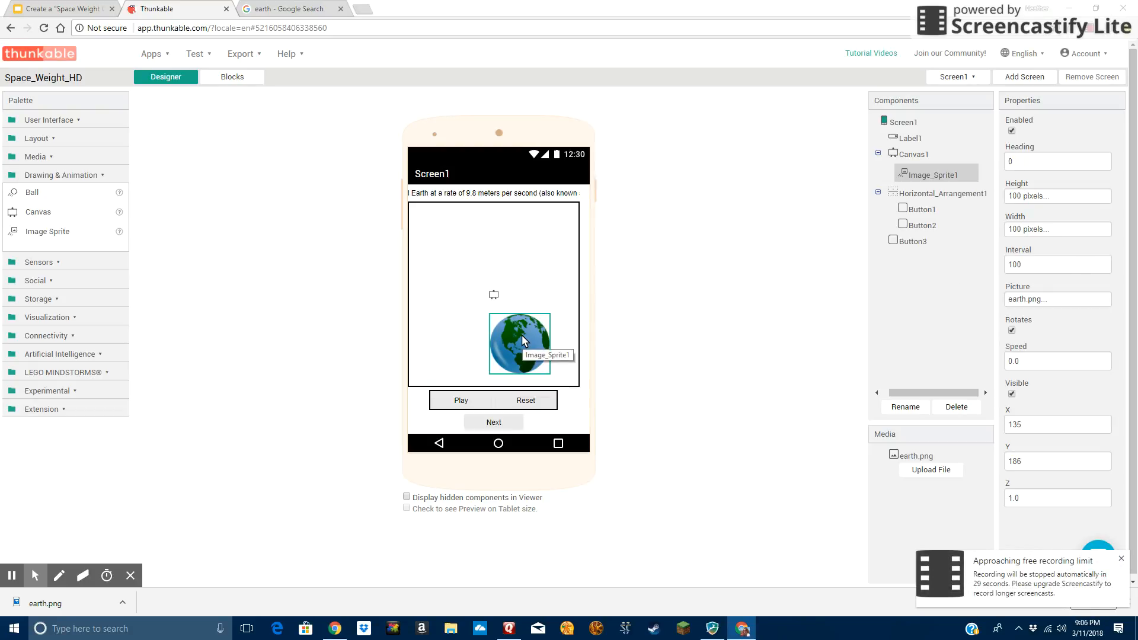
pyautogui.moveTo(522, 336); pyautogui.dragTo(492, 306)
pyautogui.click(498, 326)
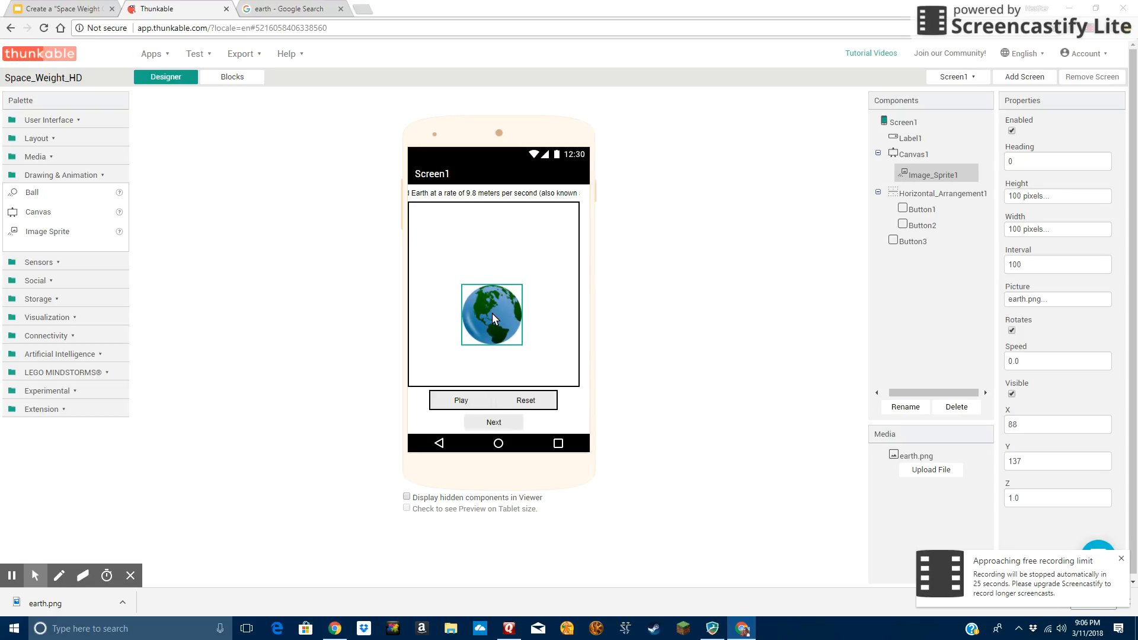